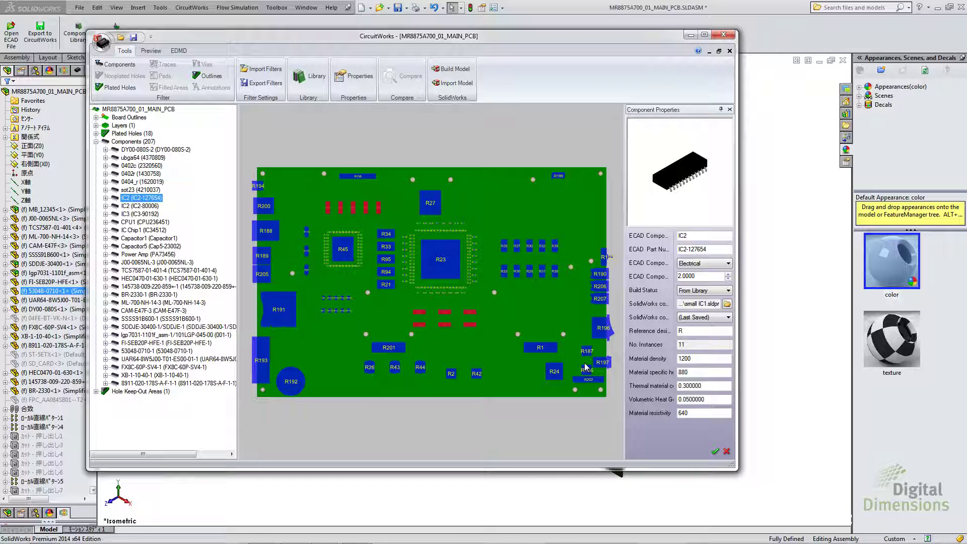
Return to the SolidWorks assembly and start importing data from the model into the Demo_Start flow simulation project
click(773, 340)
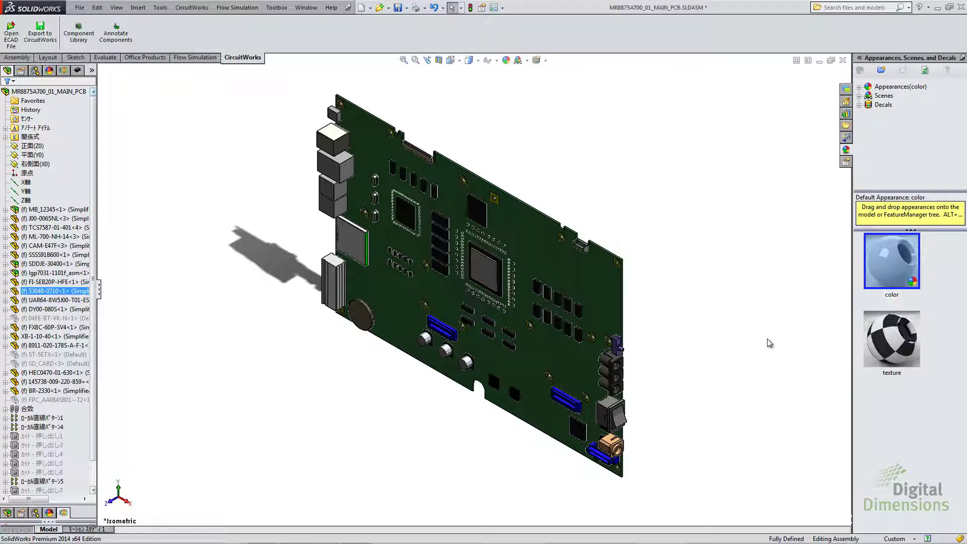
click(63, 70)
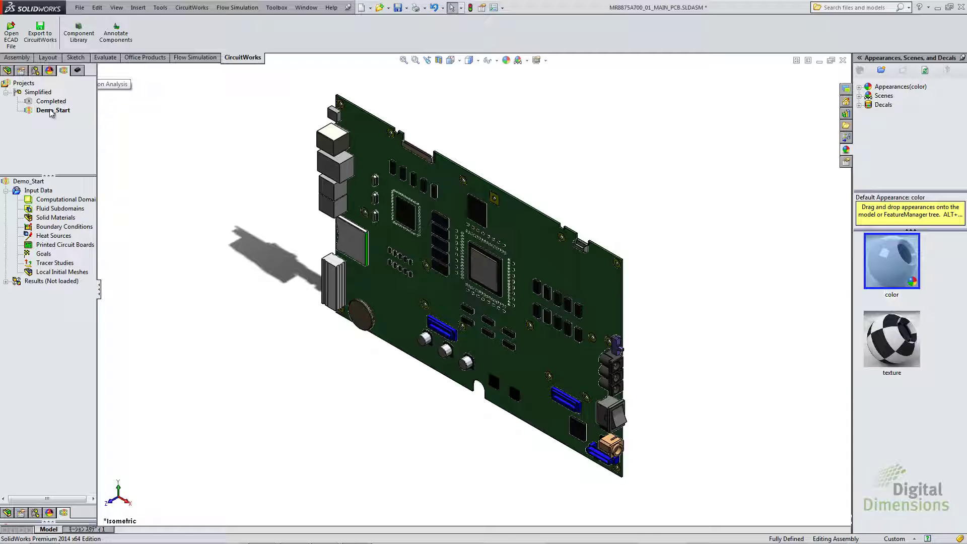
click(234, 7)
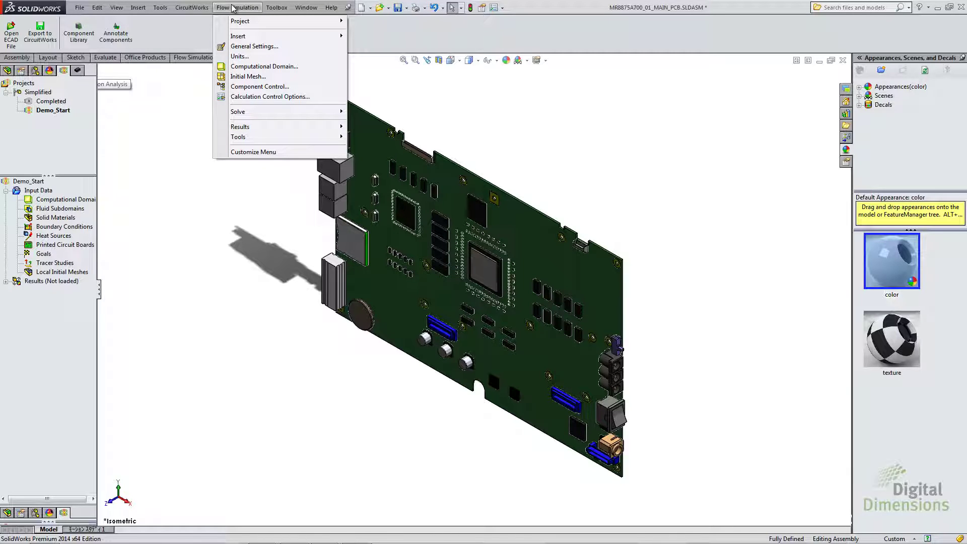
mouse_move(250, 137)
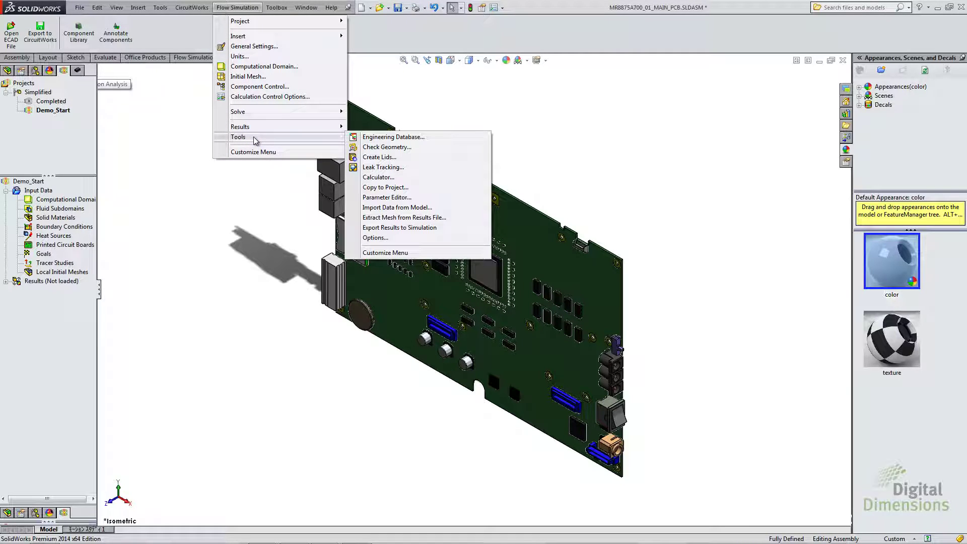
click(427, 209)
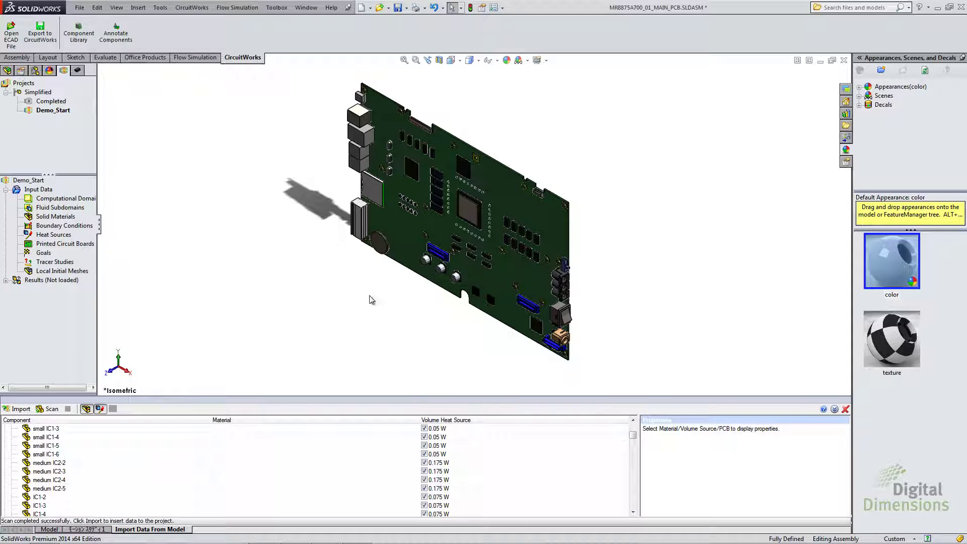
Review the scanned components and import their materials and volume heat sources into the Demo_Start project
click(633, 512)
click(633, 511)
scroll(633, 512, down, 5)
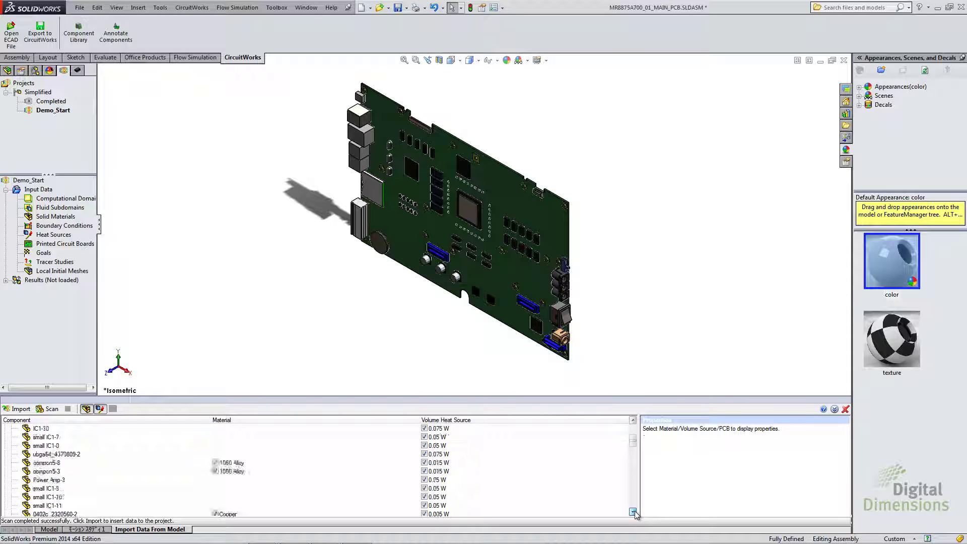
click(19, 409)
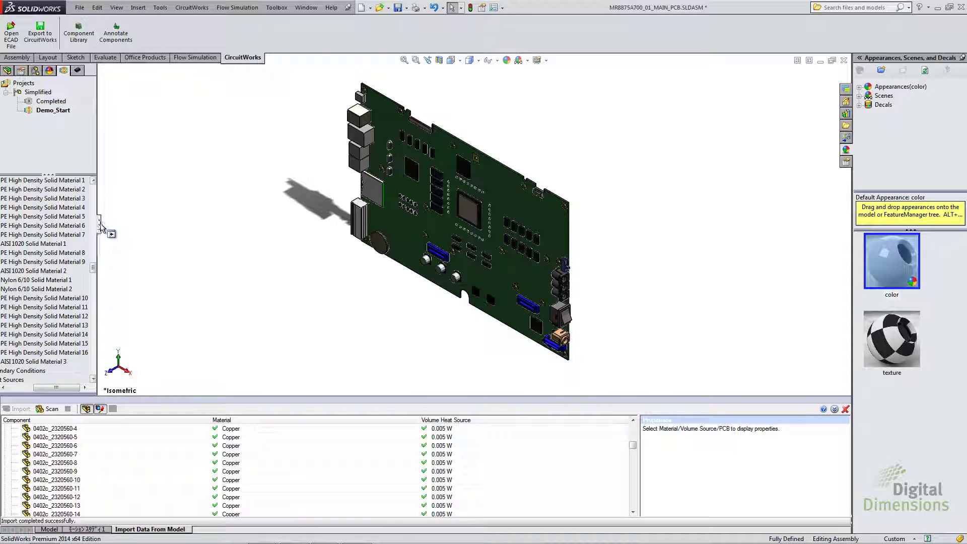
Review the imported entries in a widened project tree, closing the import pane and collapsing Solid Materials and Heat Sources
drag(101, 228, 167, 233)
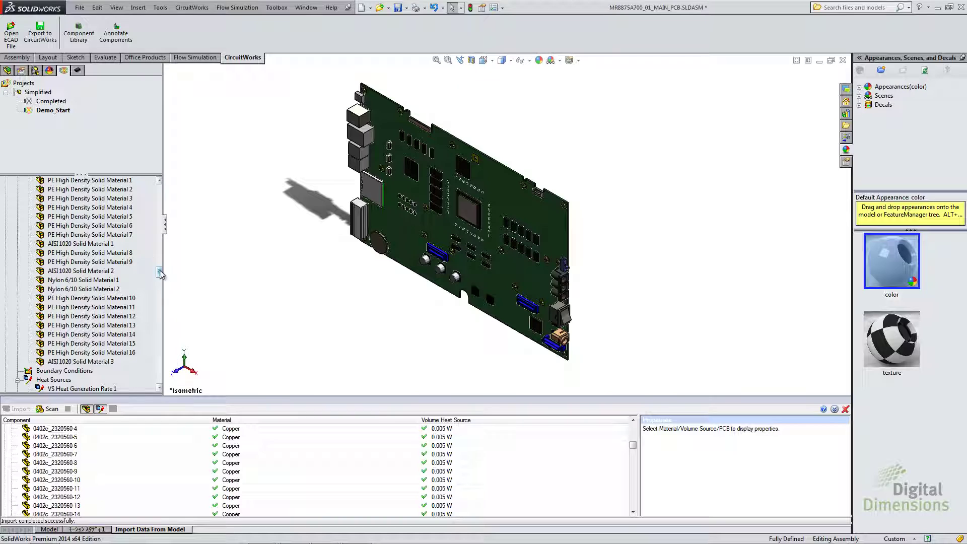
drag(159, 268, 157, 191)
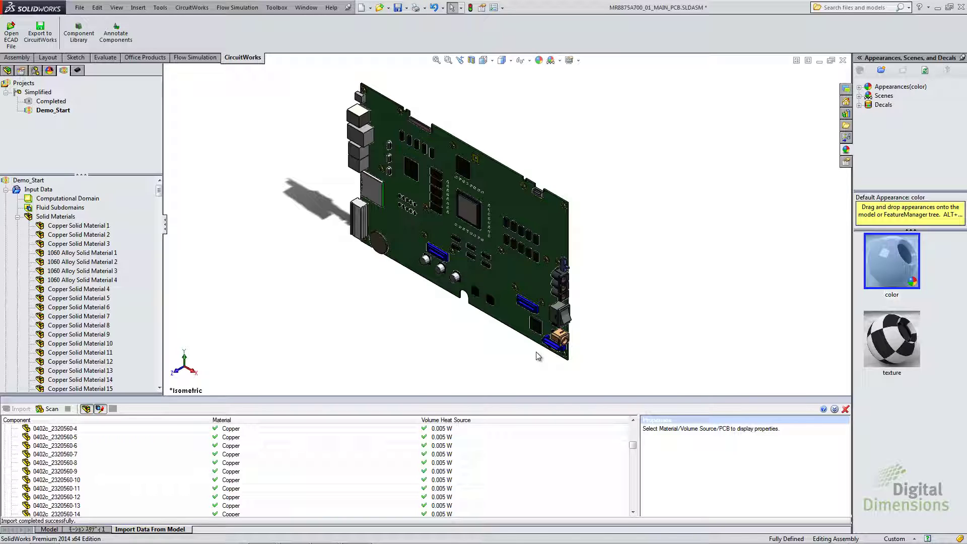
click(846, 409)
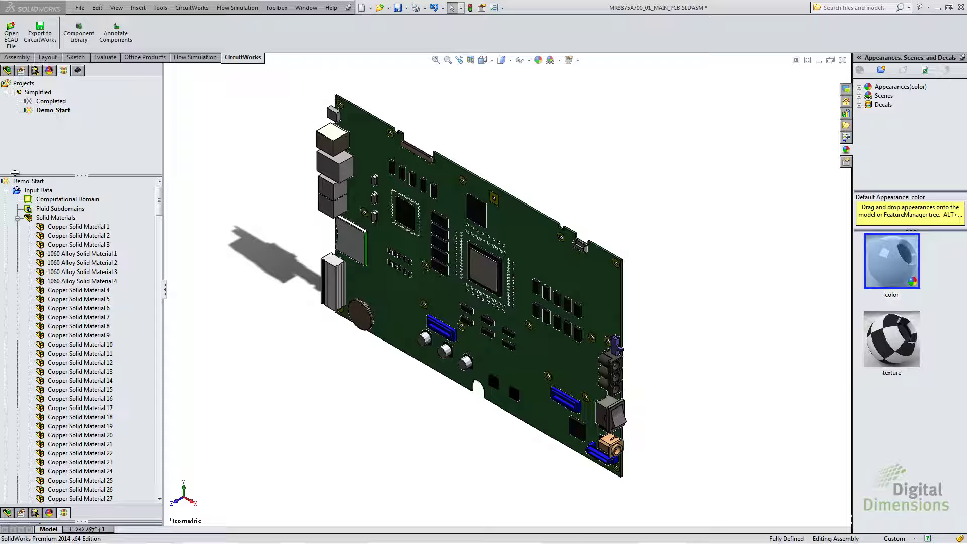
click(17, 219)
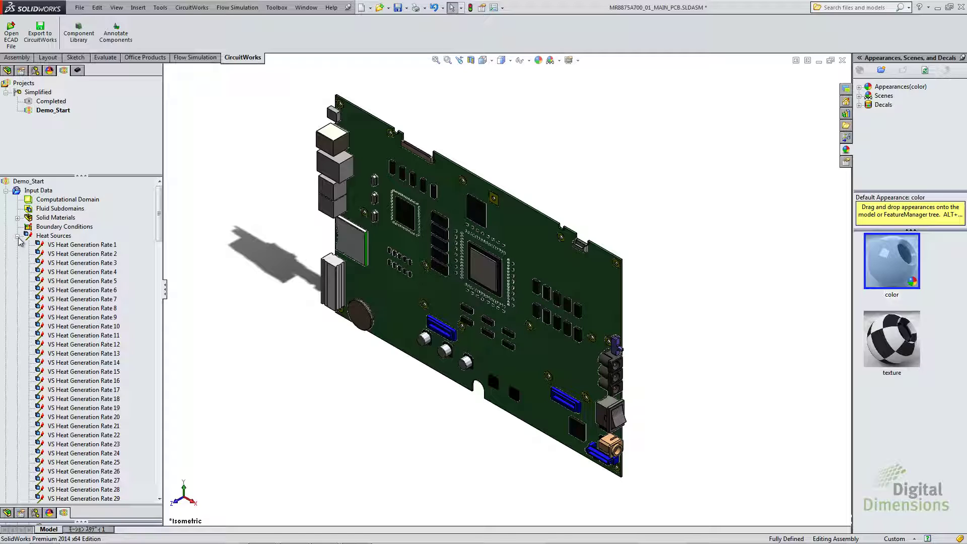
click(18, 237)
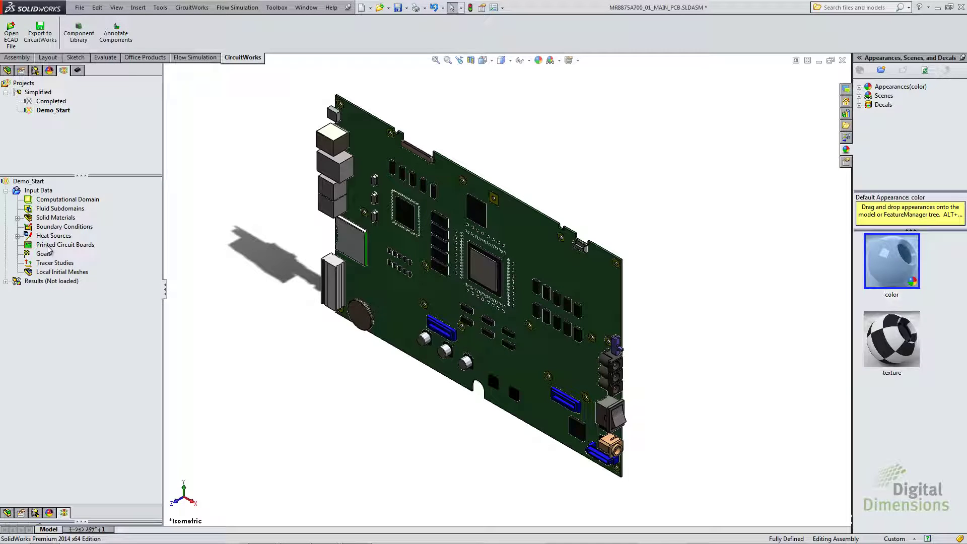
Activate the Completed project and show its Cut Plot 1 results
click(45, 102)
double_click(44, 104)
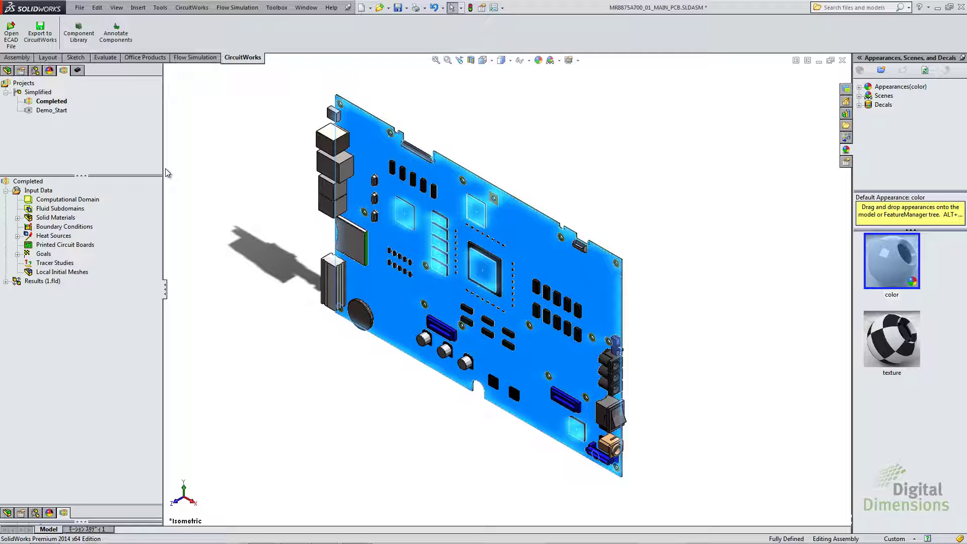
click(6, 282)
right_click(58, 309)
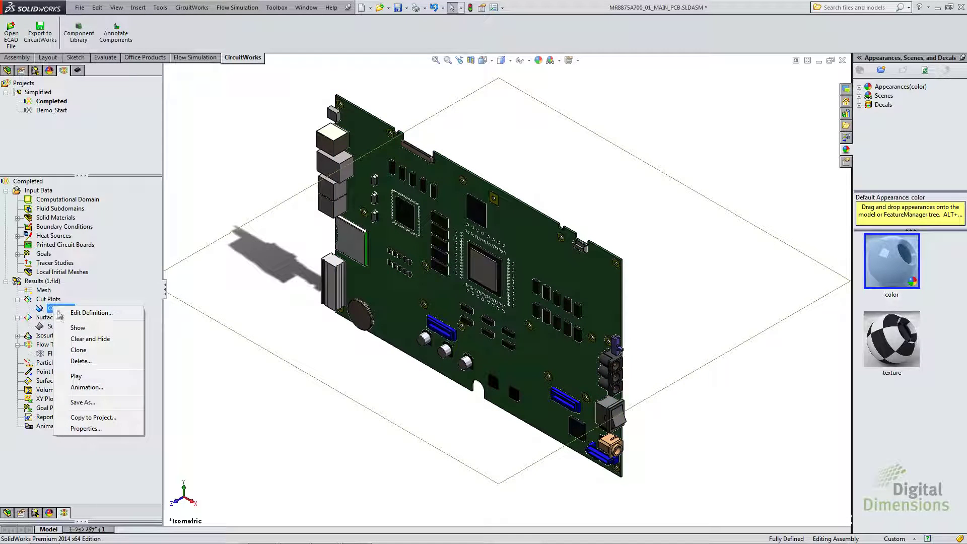
click(76, 328)
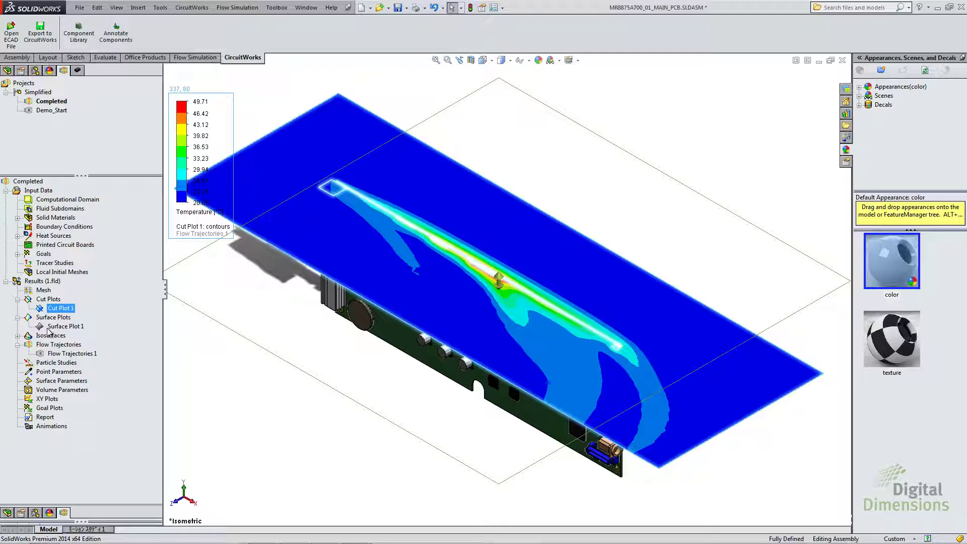
Show Surface Plot 1 and Flow Trajectories 1 together on the board
right_click(50, 329)
click(64, 348)
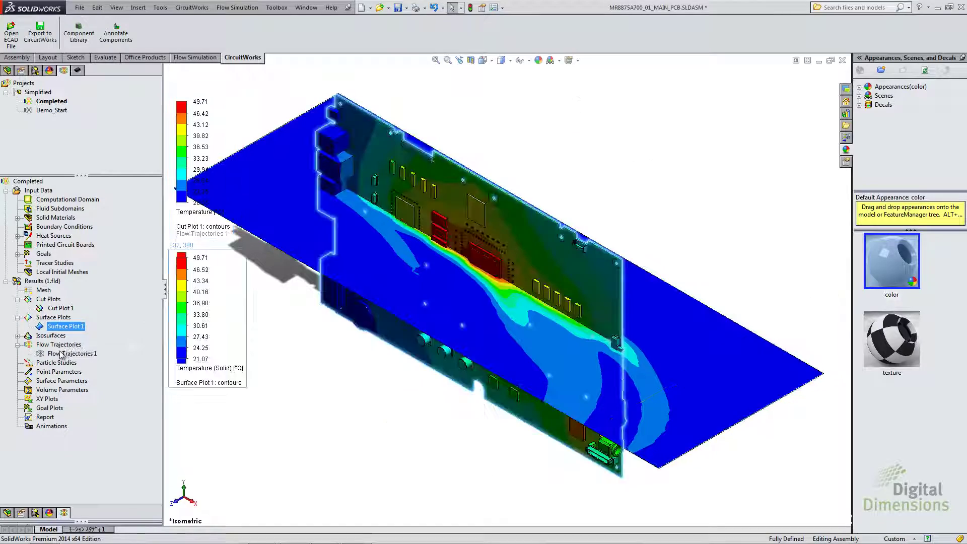
right_click(61, 354)
click(76, 375)
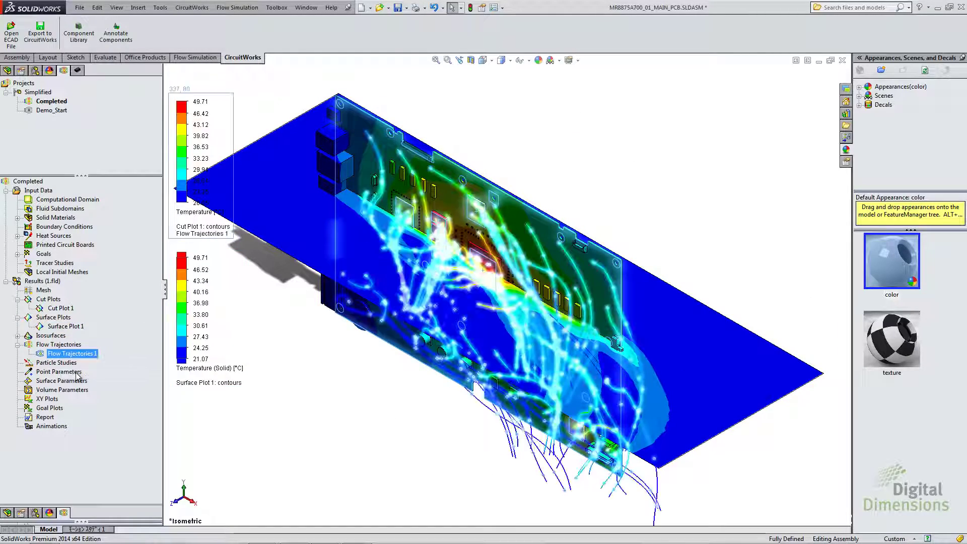
click(367, 456)
middle_drag(368, 455, 483, 253)
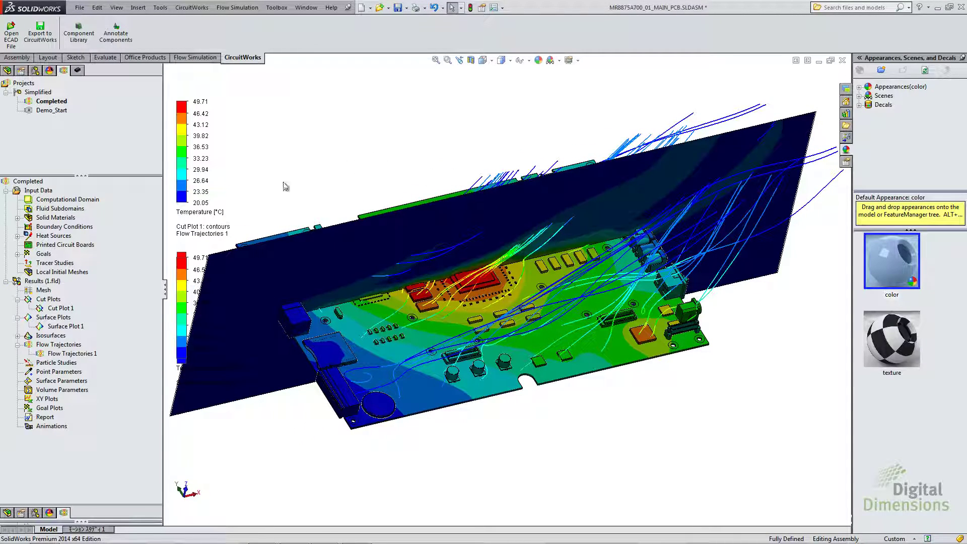
Save the displayed results as an eDrawings file named Completed.easm
right_click(33, 283)
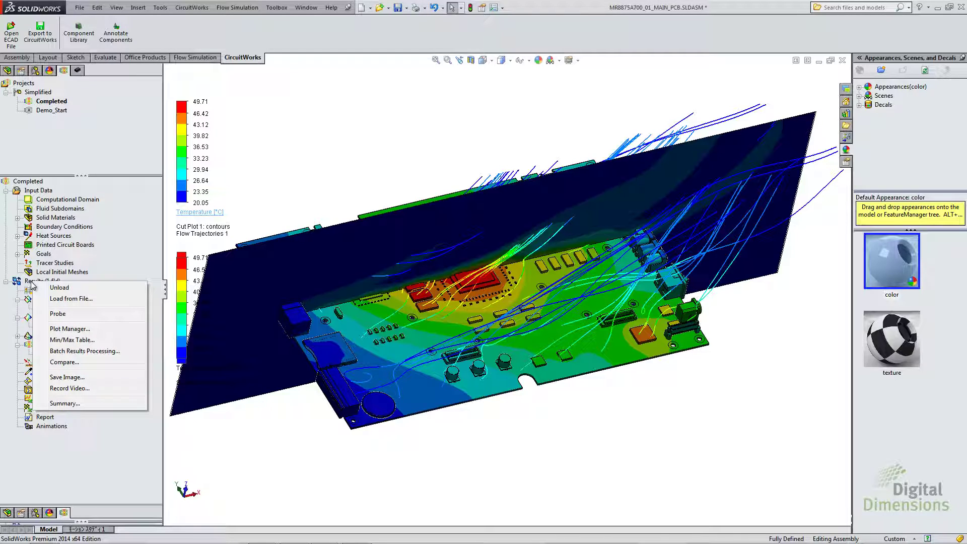
click(66, 378)
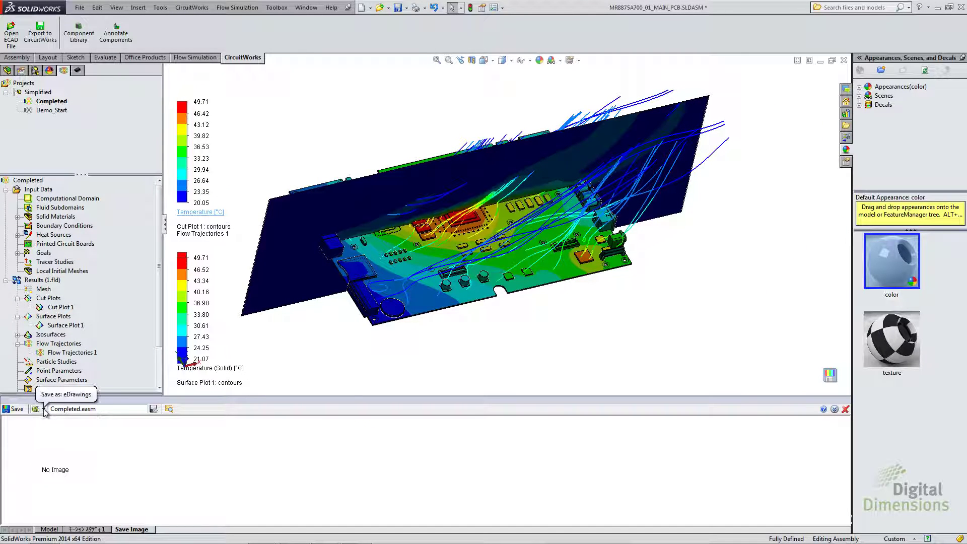
click(44, 410)
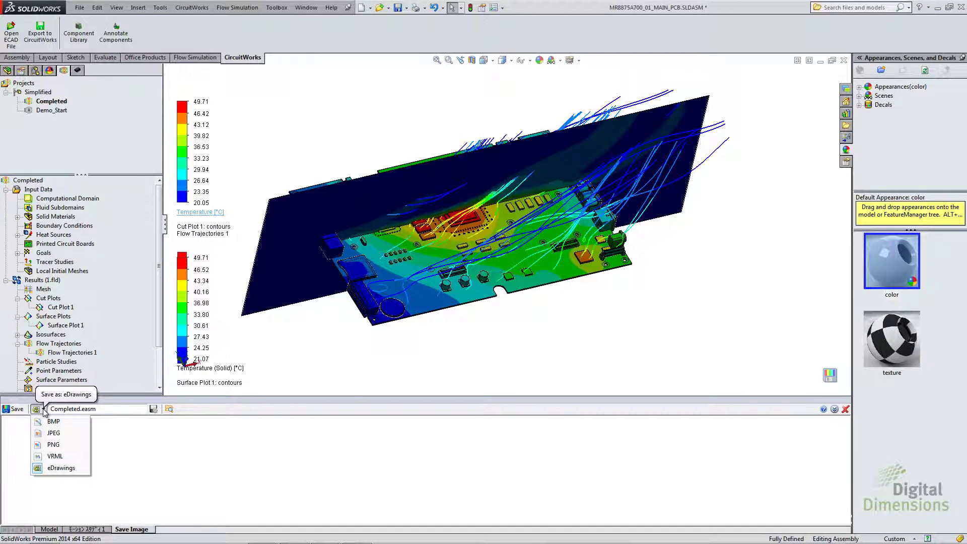
click(61, 468)
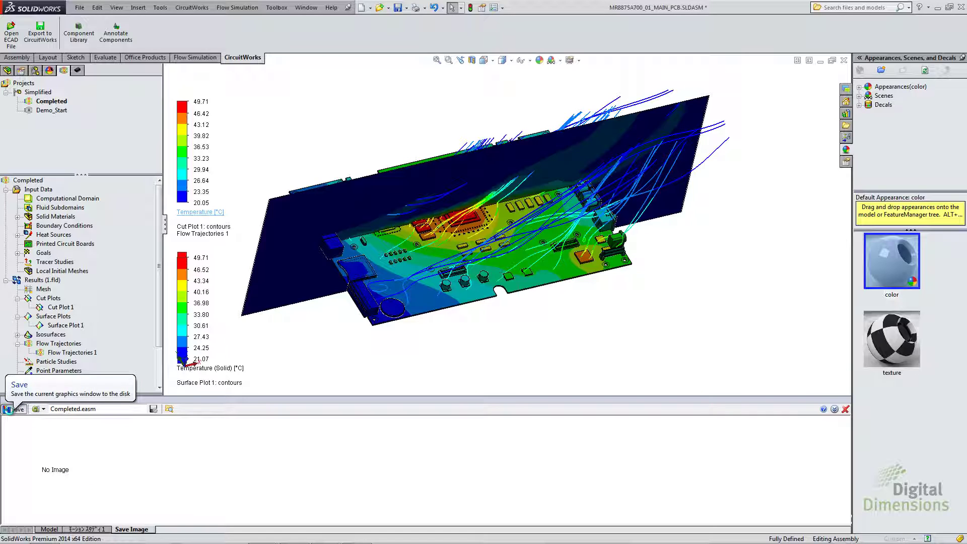
click(7, 409)
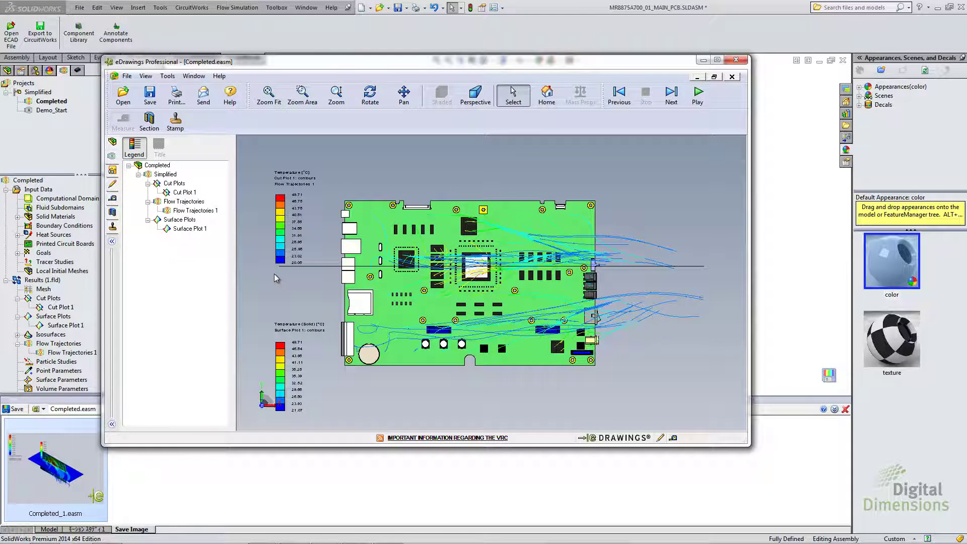
Maximize the eDrawings window and hide Cut Plot 1 on the board
click(717, 60)
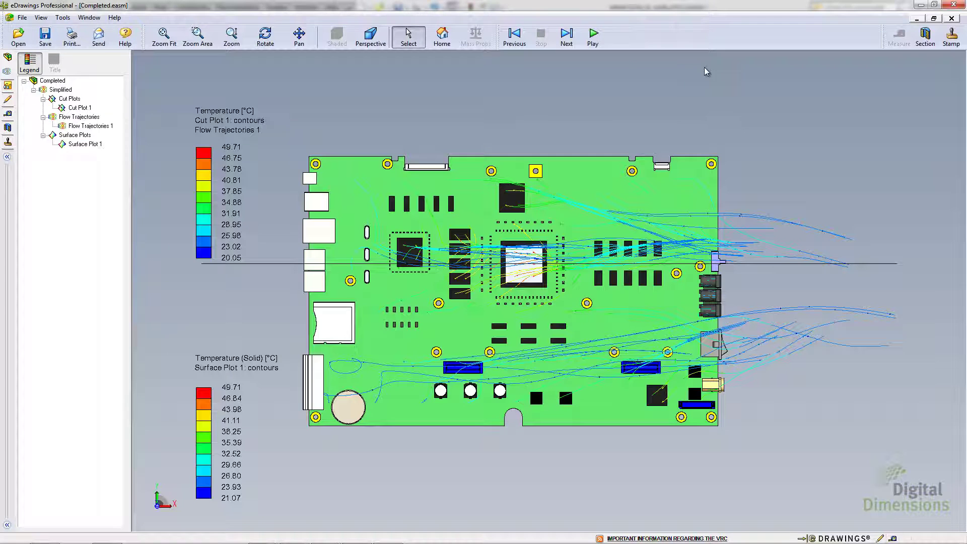
click(71, 109)
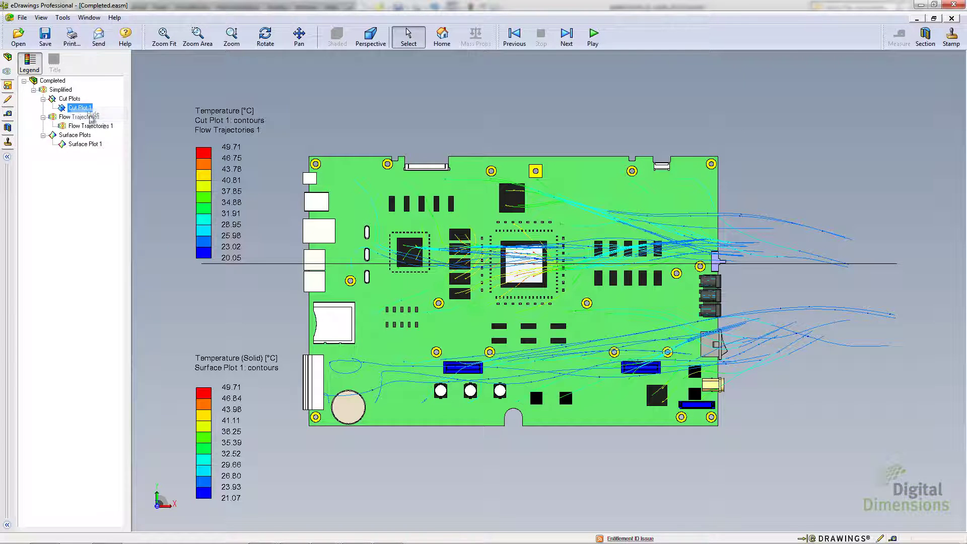
middle_drag(406, 246, 384, 148)
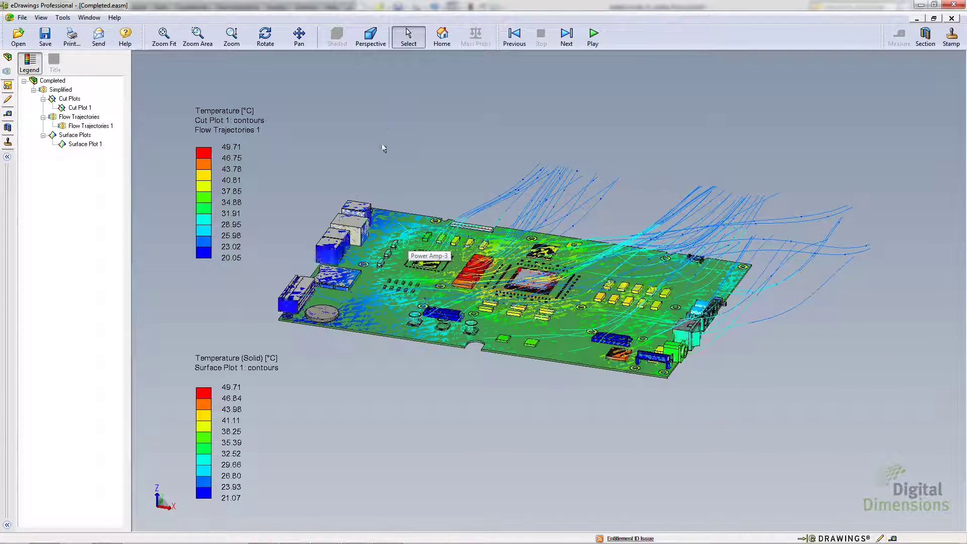
Hide all selected board components so that only the simulation results are displayed
click(8, 58)
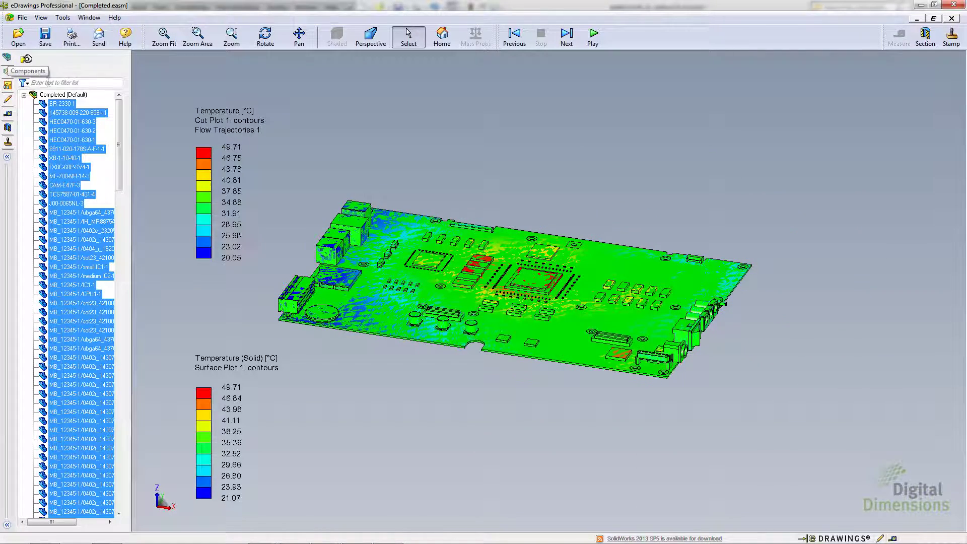
right_click(60, 103)
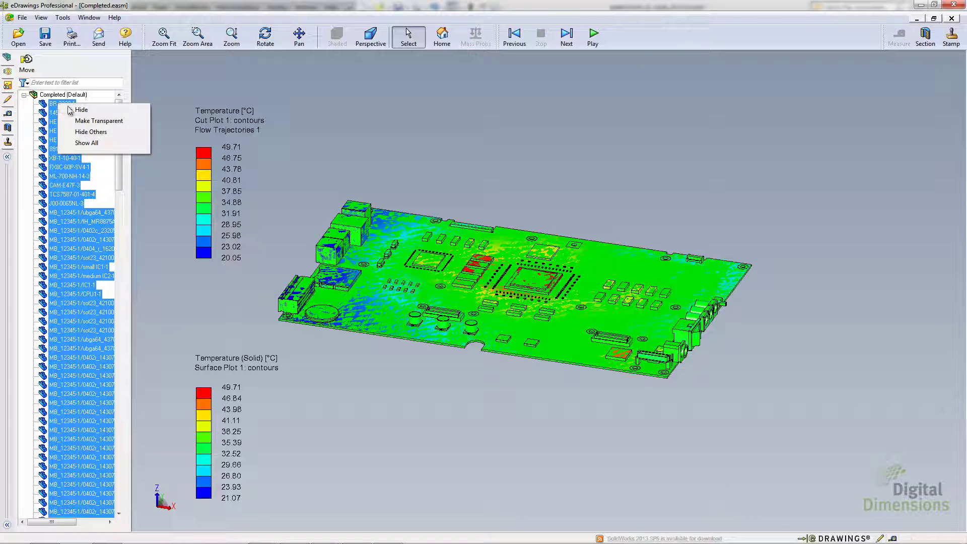
click(77, 110)
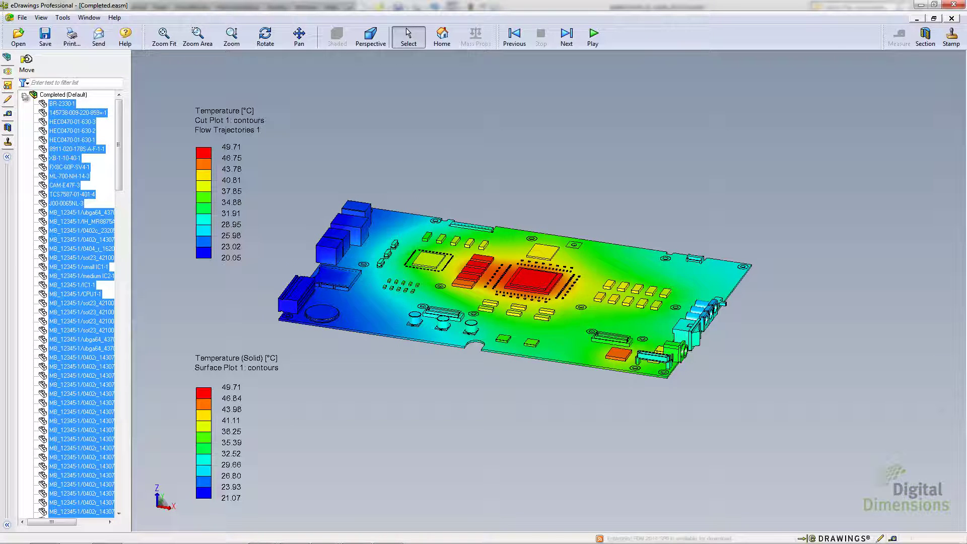
Toggle the visibility of Flow Trajectories 1 in the list of saved results
click(8, 72)
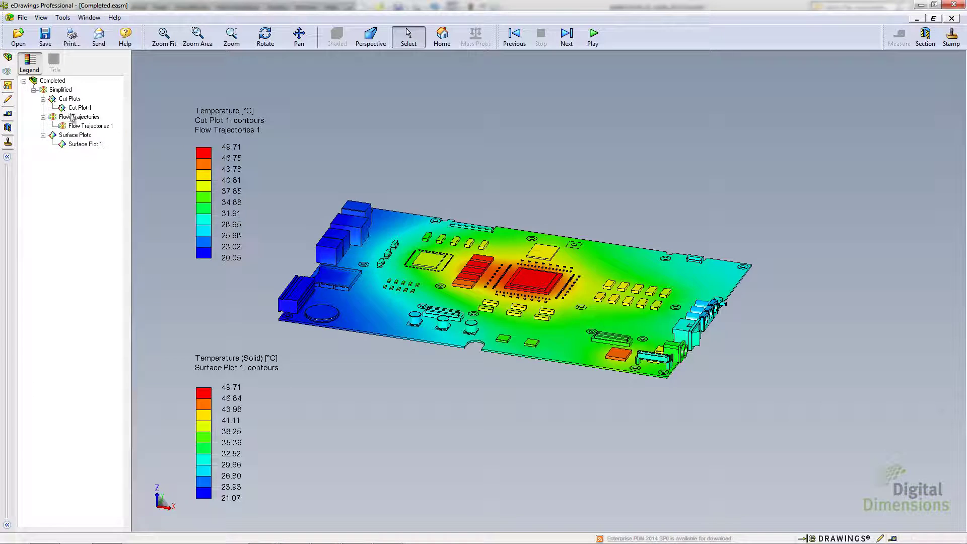
right_click(83, 145)
right_click(86, 126)
click(108, 131)
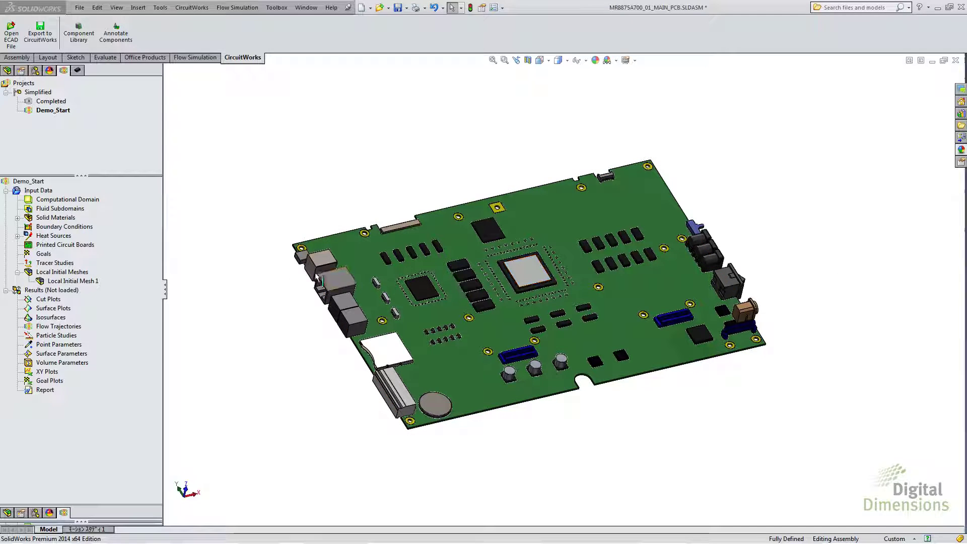
Set the calculation's refinement for the local region Local Initial Mesh 1 to level = 2
click(75, 281)
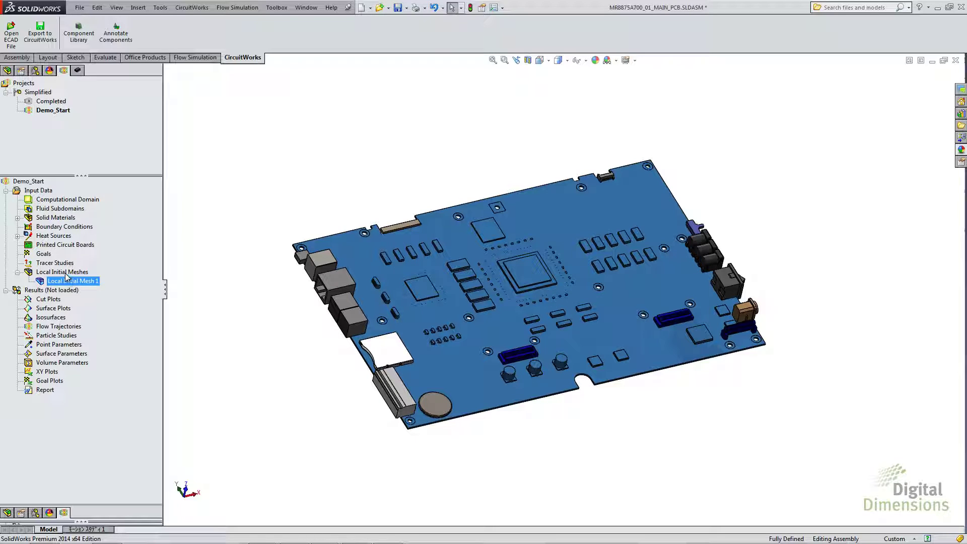
right_click(38, 191)
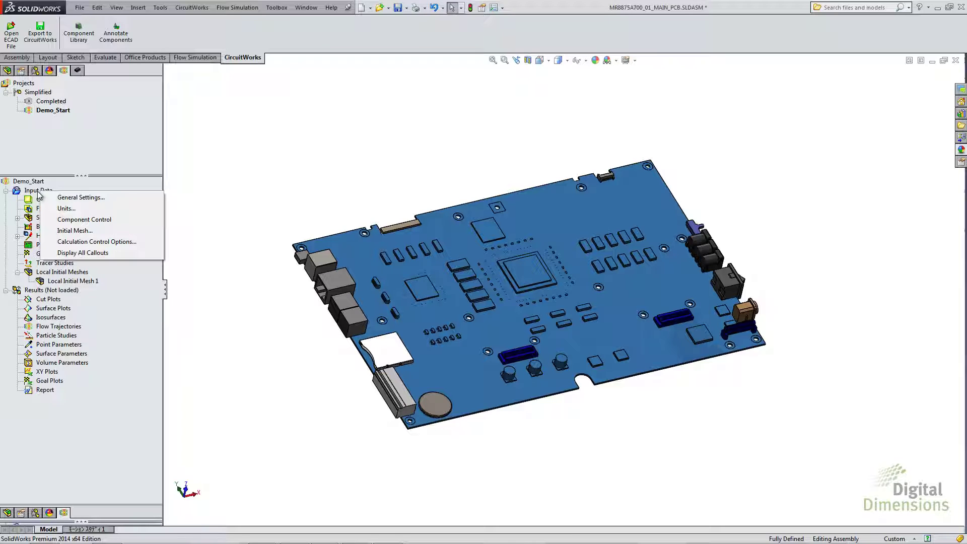
click(75, 243)
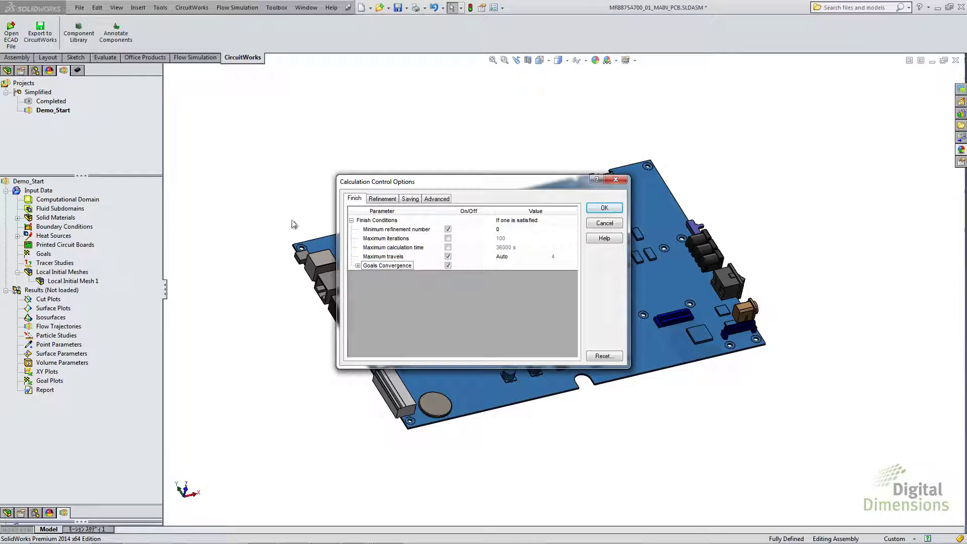
click(381, 199)
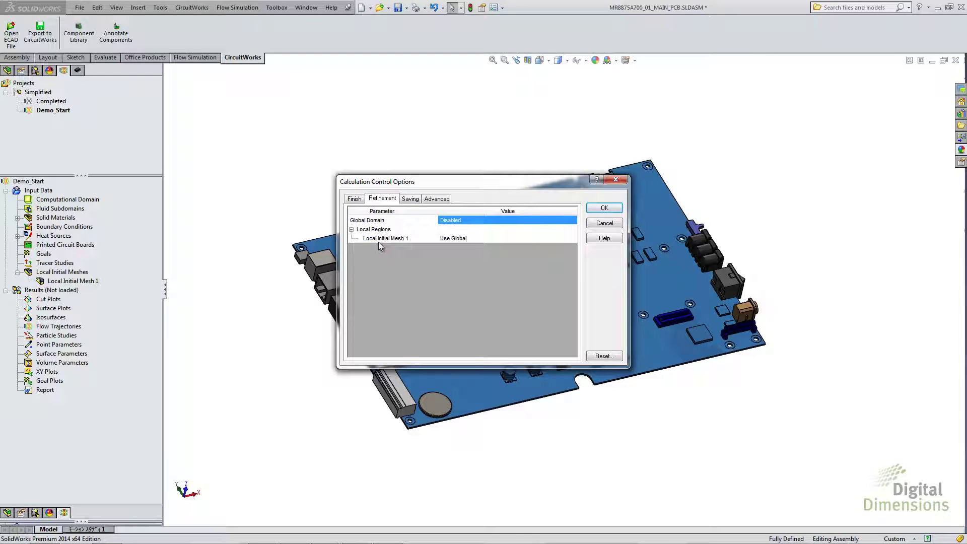
click(455, 238)
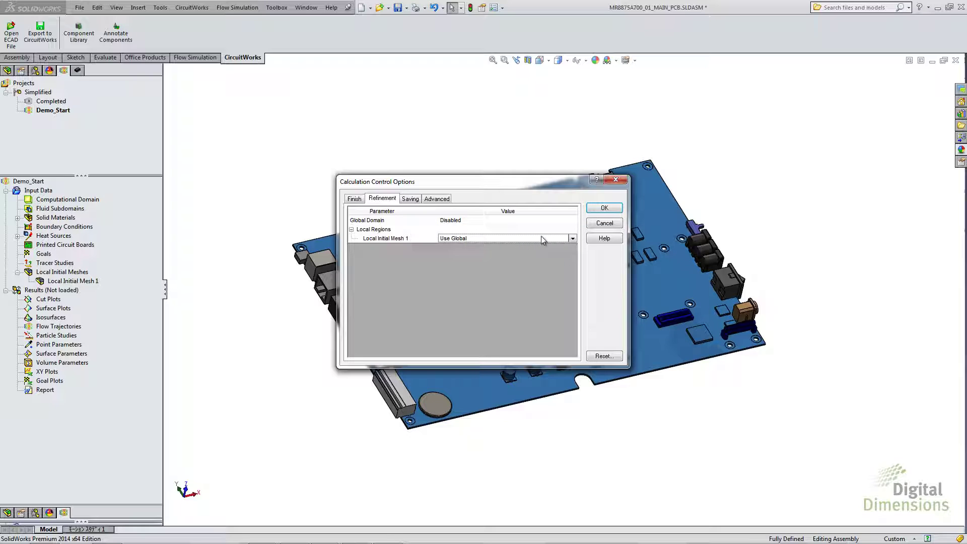
click(569, 239)
click(466, 269)
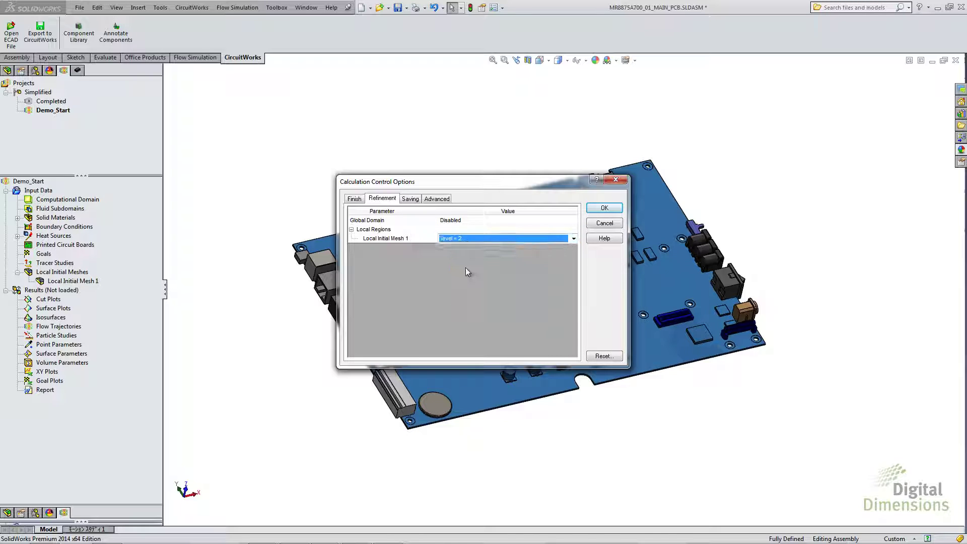
click(604, 207)
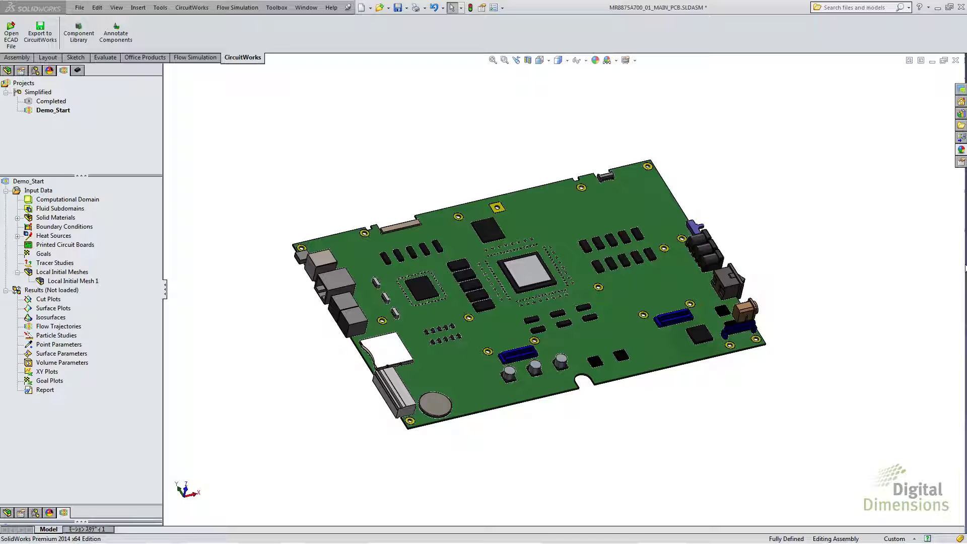
Review the run settings for the Demo_Start calculation, including CPU usage, without starting the solver
right_click(19, 183)
click(31, 189)
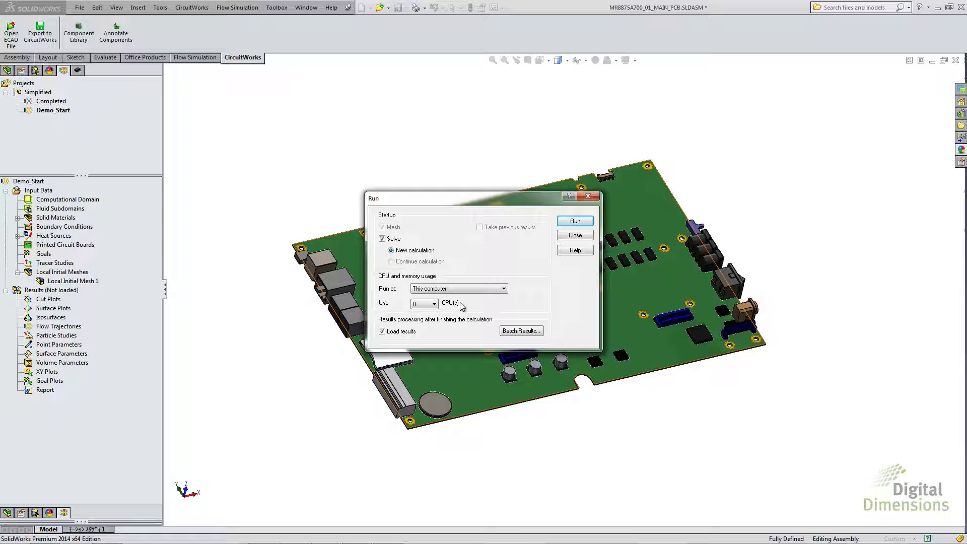
click(575, 236)
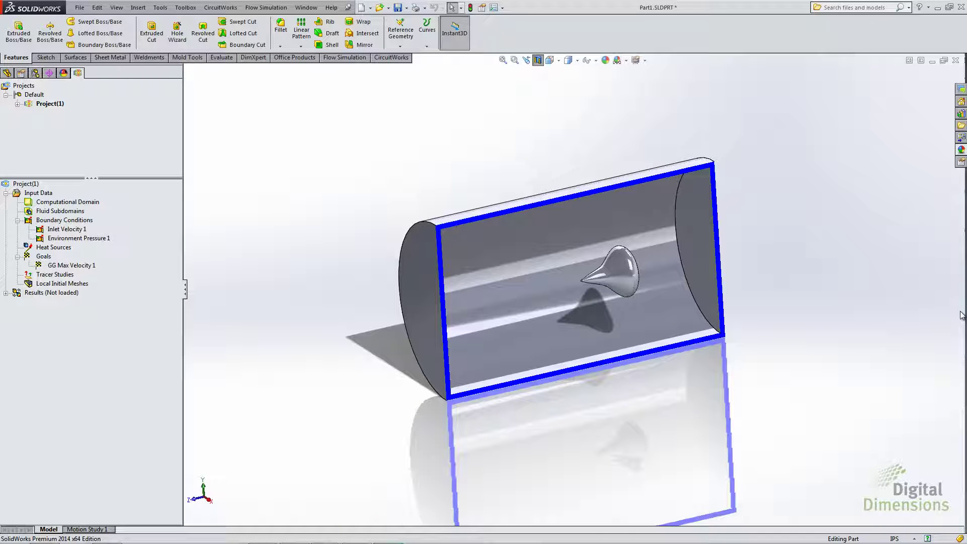
Open the parametric study What If Analysis 1 and review its input variables and output parameters
click(17, 105)
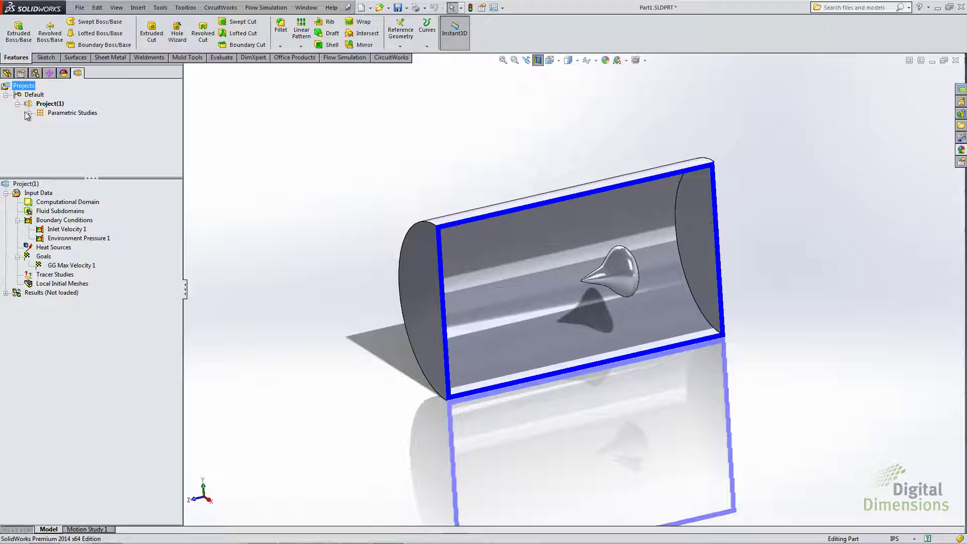
click(29, 113)
double_click(65, 122)
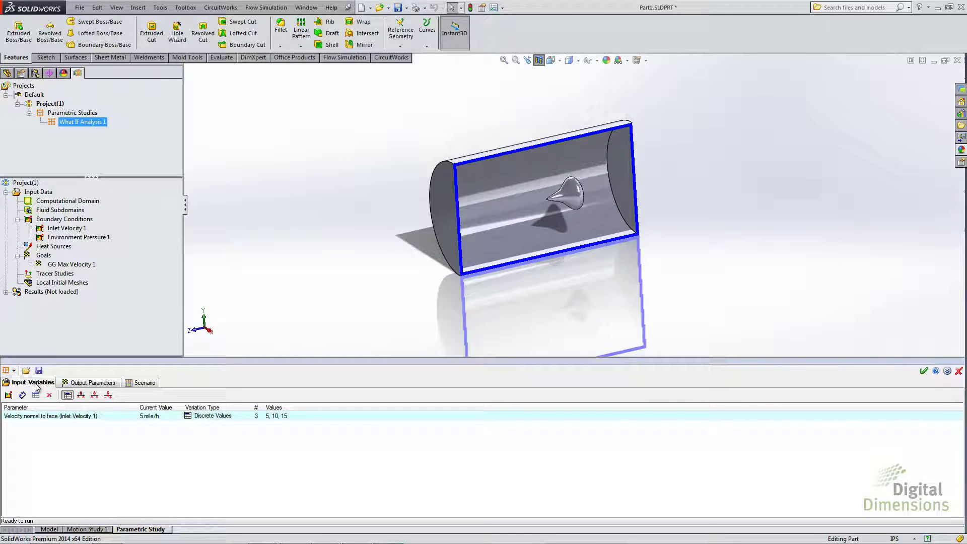
click(91, 382)
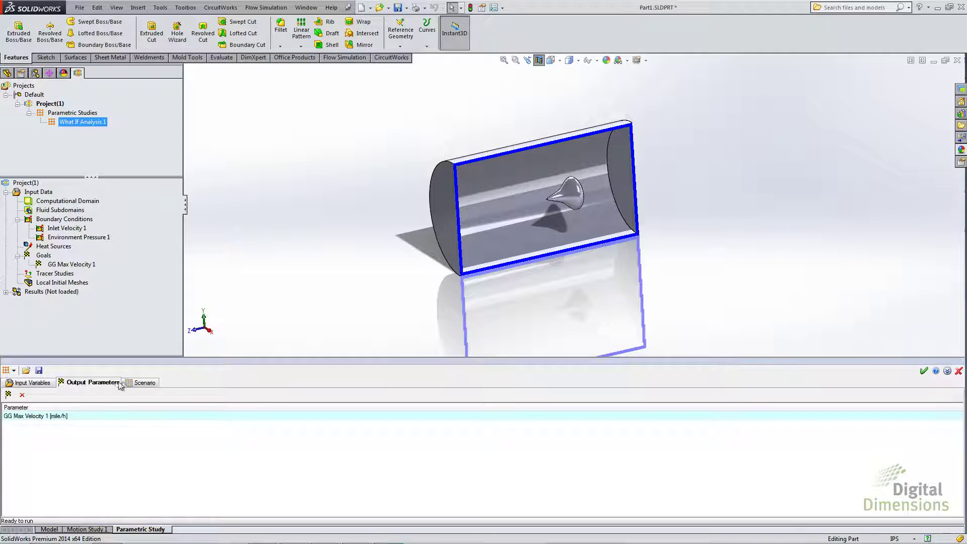
Create a project from Design Point 3 in the scenario of What If Analysis 1
click(138, 384)
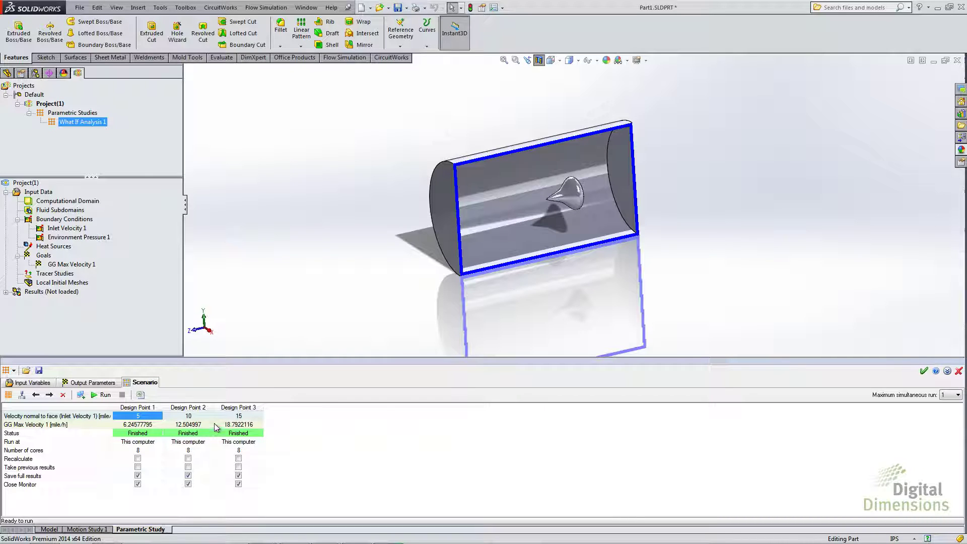
right_click(235, 409)
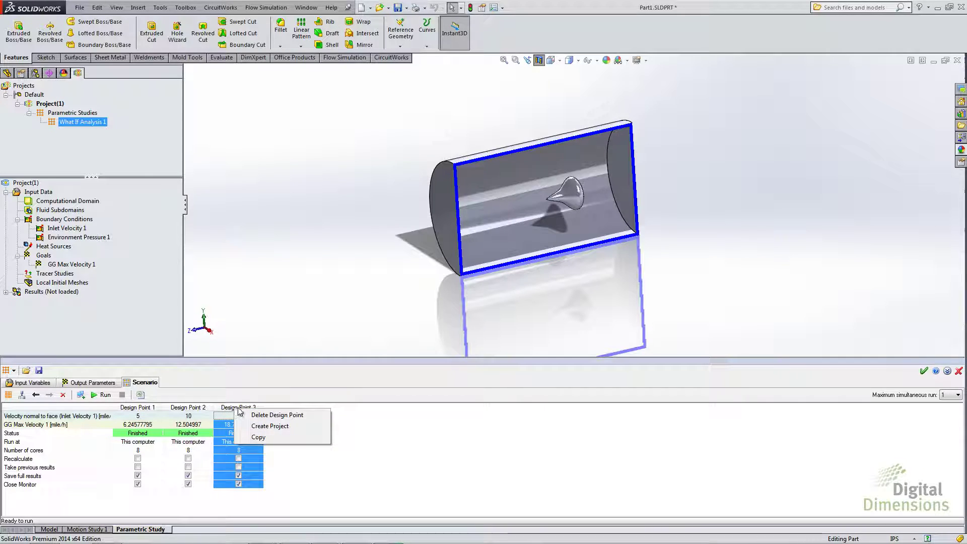
click(261, 428)
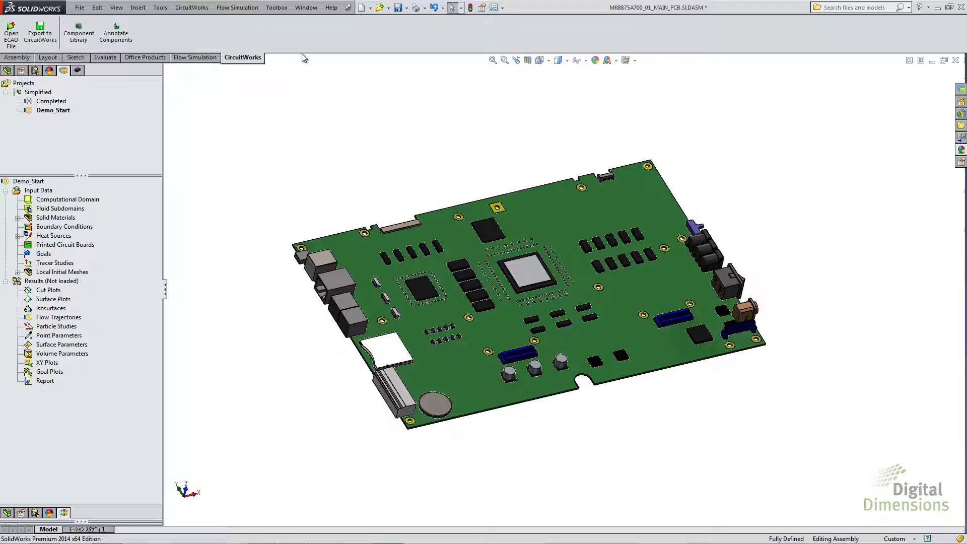
Open the Flow Simulation Leak Tracking tool for the circuit board assembly
click(237, 7)
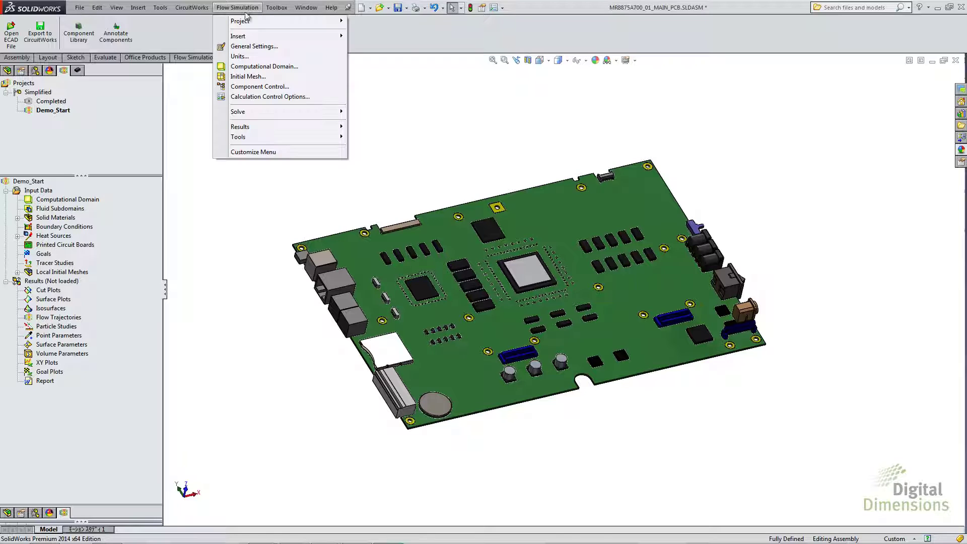
mouse_move(281, 141)
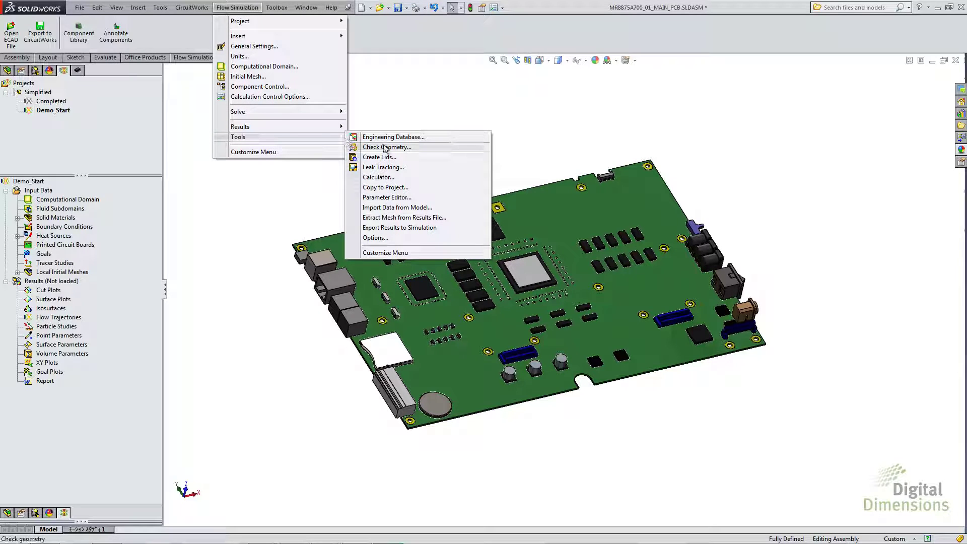
click(384, 167)
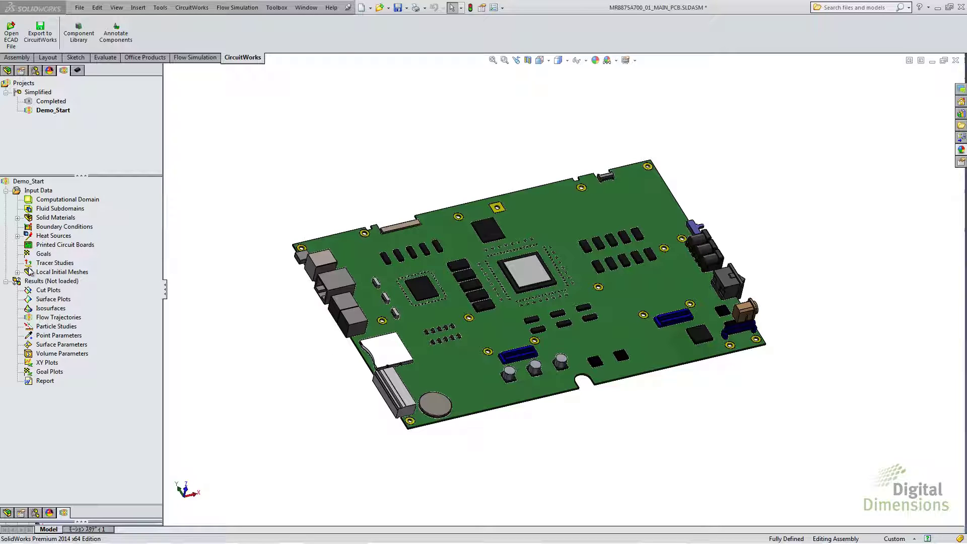
Edit the surface heat sources SS Heat Generation Rate 1 and 2 together, setting their heat generation rate to 2 W
click(18, 236)
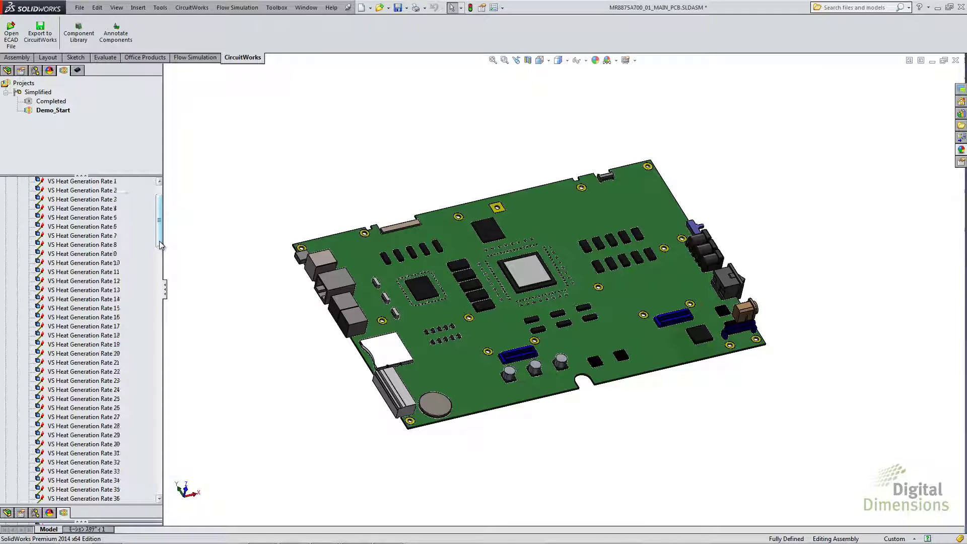
drag(159, 241, 139, 454)
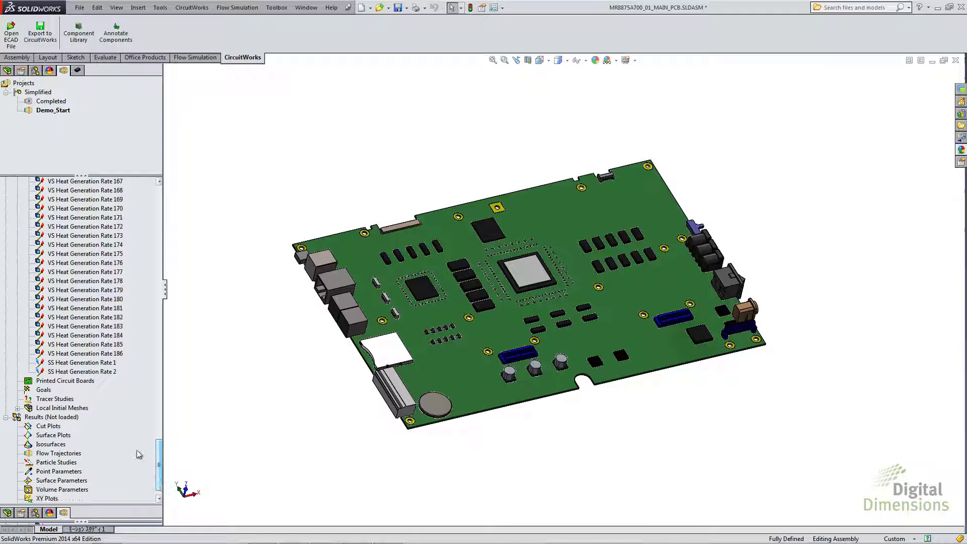
click(68, 372)
ctrl+click(67, 364)
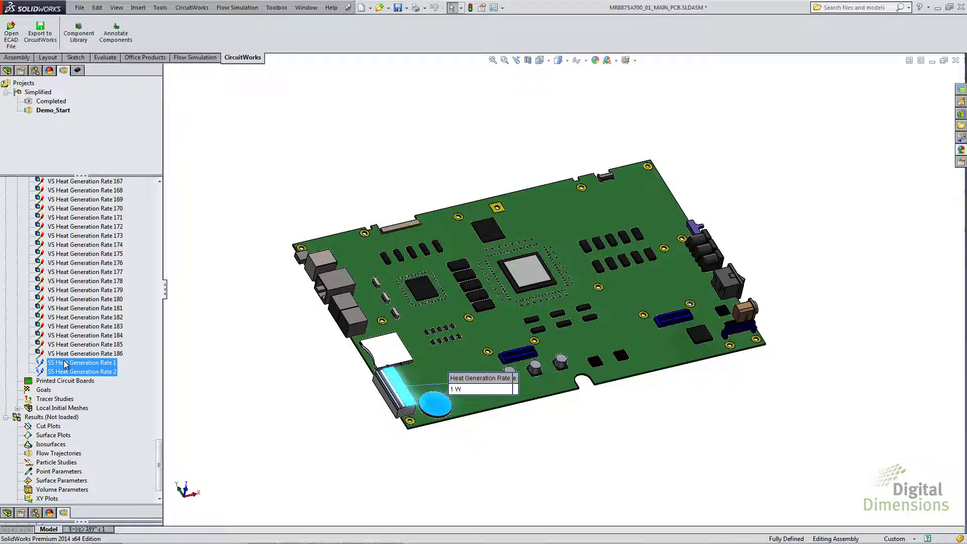
right_click(69, 366)
click(101, 368)
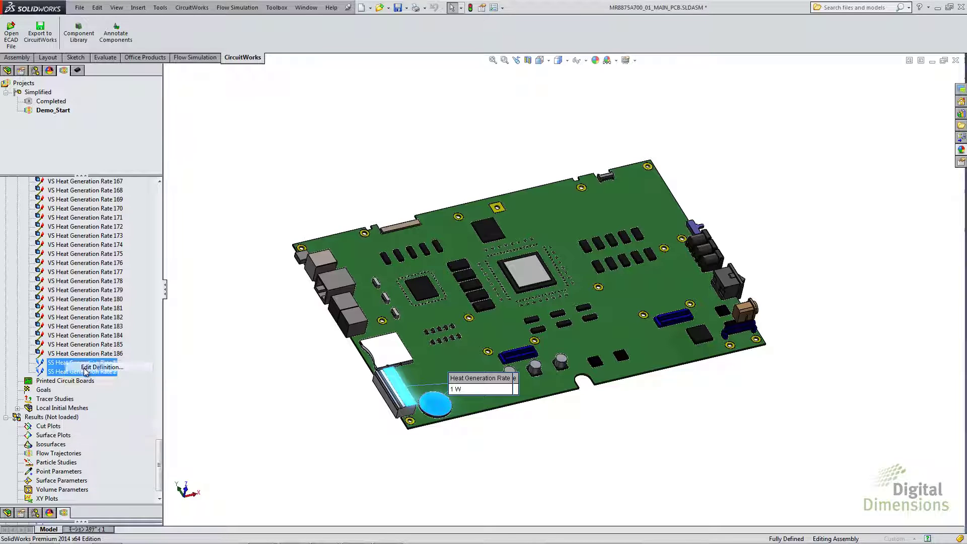
drag(116, 411, 117, 305)
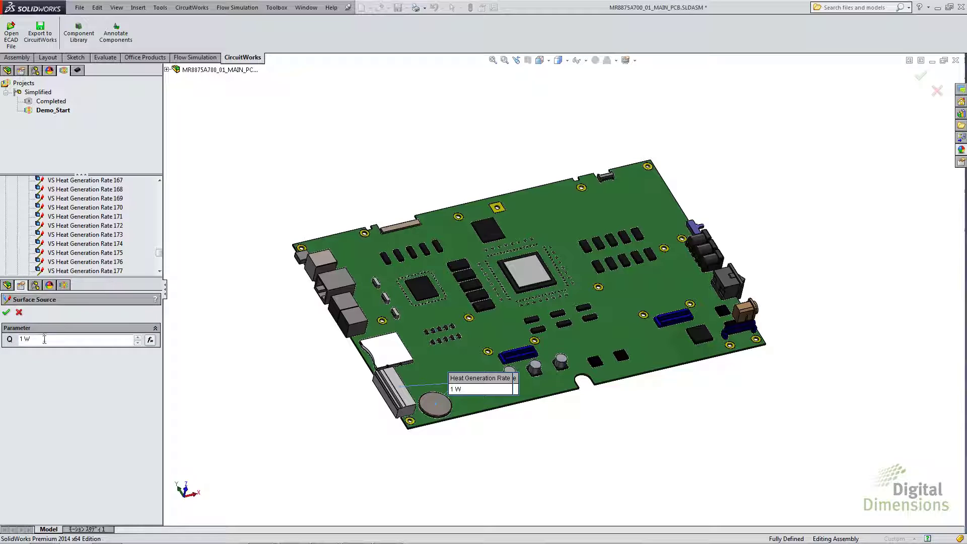
drag(25, 339, 18, 340)
text(2W)
click(6, 312)
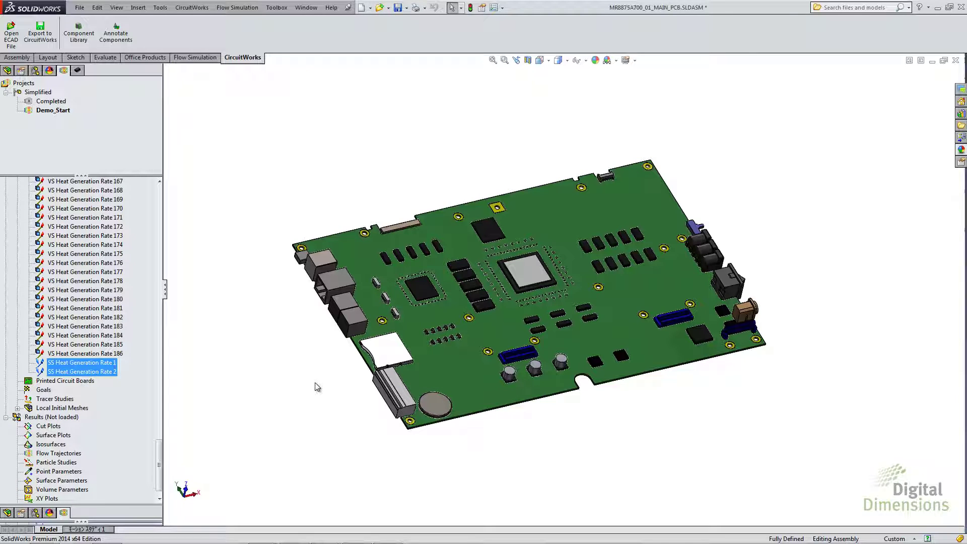
Edit the volume heat sources VS Heat Generation Rate 184 to 186 together, setting their heat generation rate to 1 W
click(99, 353)
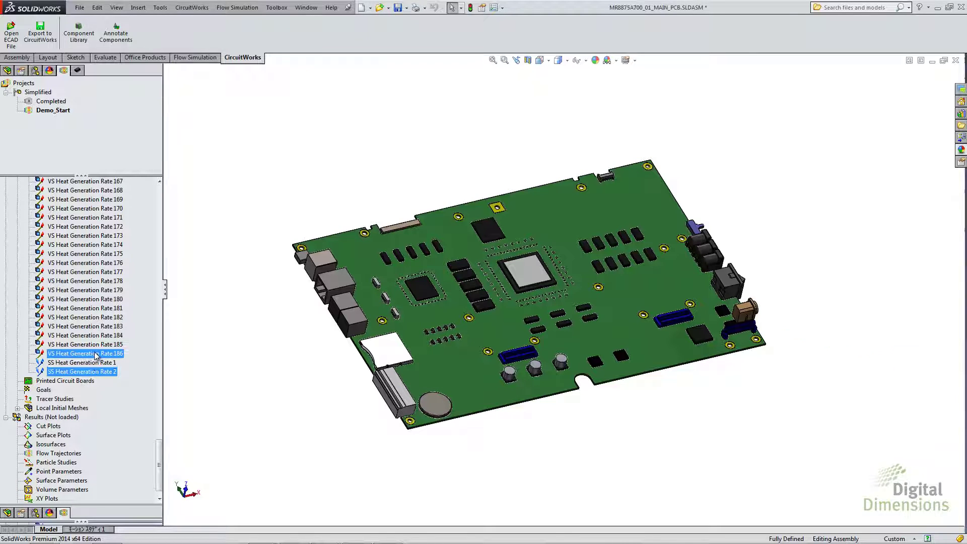
shift+click(101, 338)
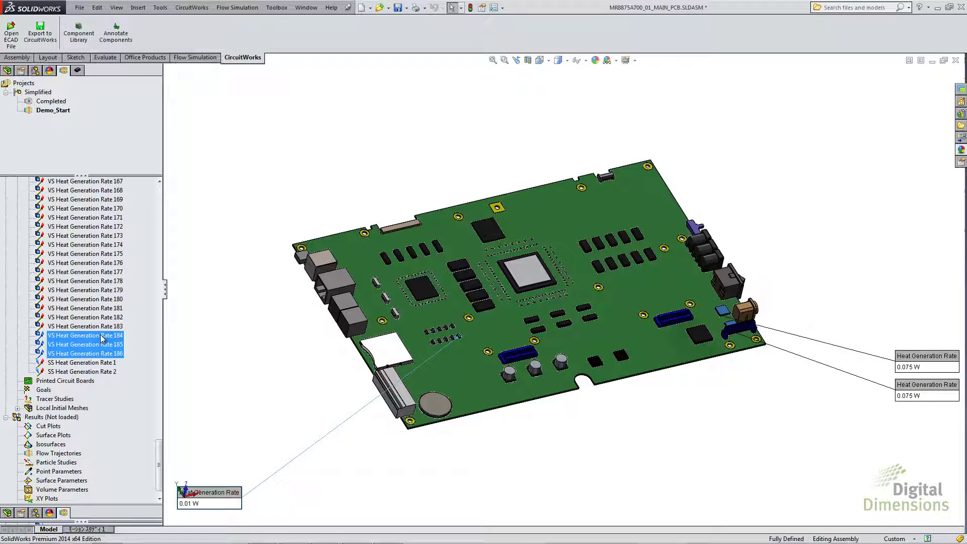
right_click(102, 339)
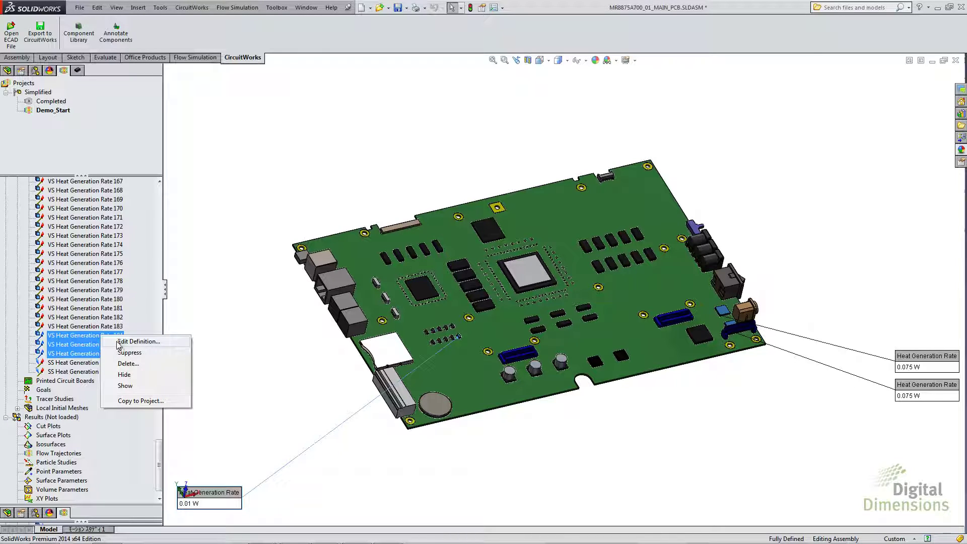
click(119, 342)
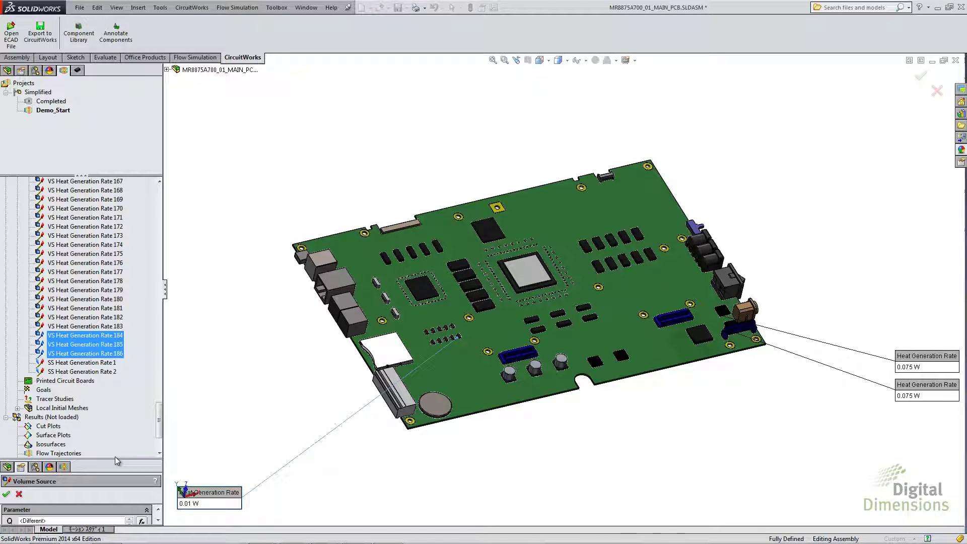
drag(119, 460, 114, 316)
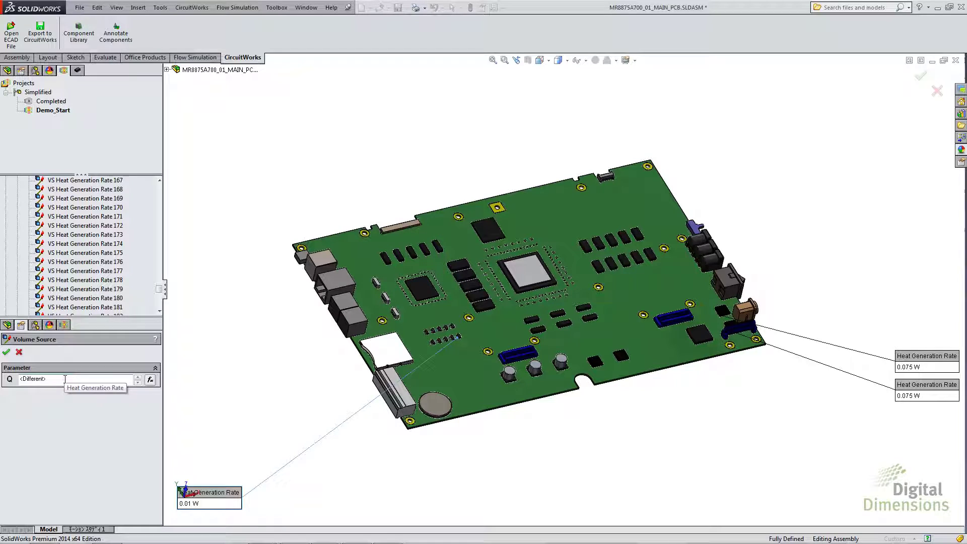
click(65, 380)
double_click(65, 380)
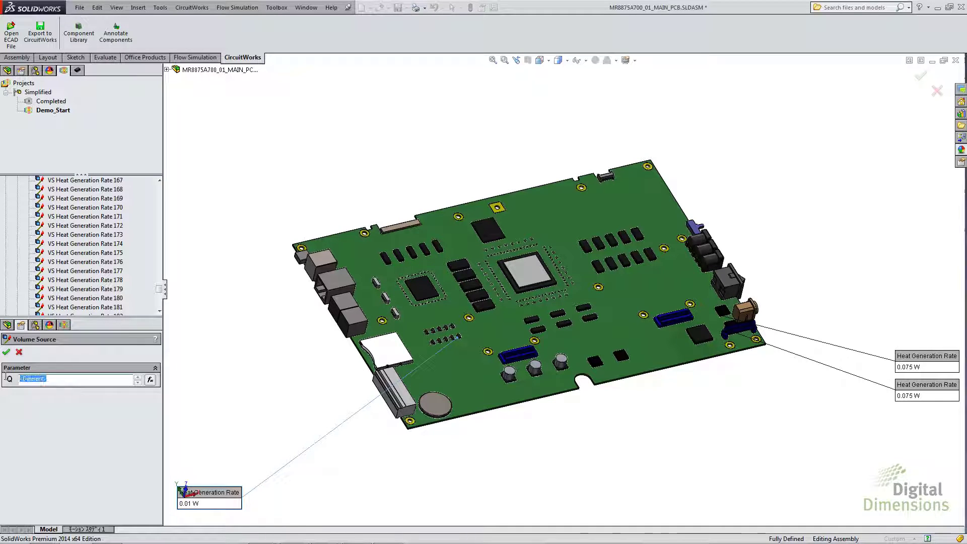
text(1)
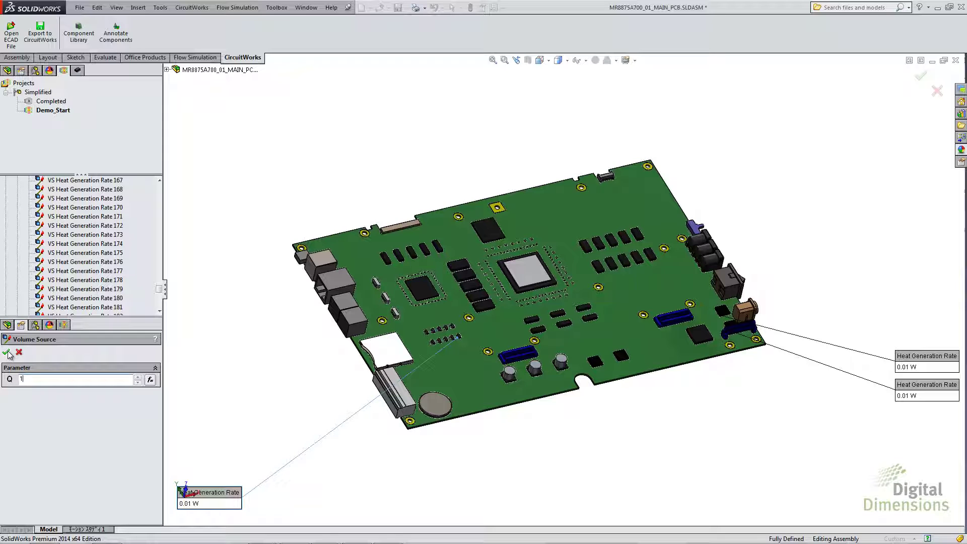
click(6, 353)
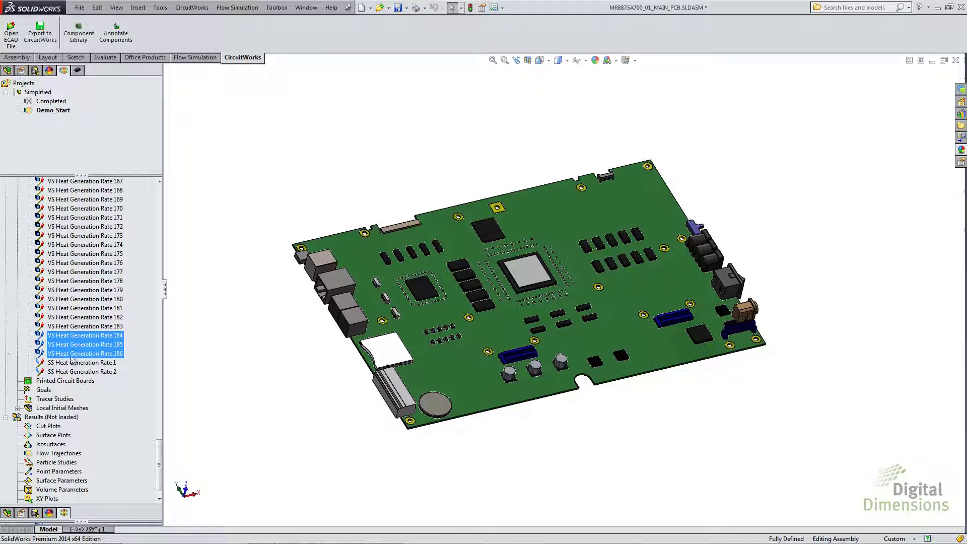
Check the heat generation rate callouts of VS Heat Generation Rate 184 to 186 on the board
click(75, 355)
shift+click(81, 336)
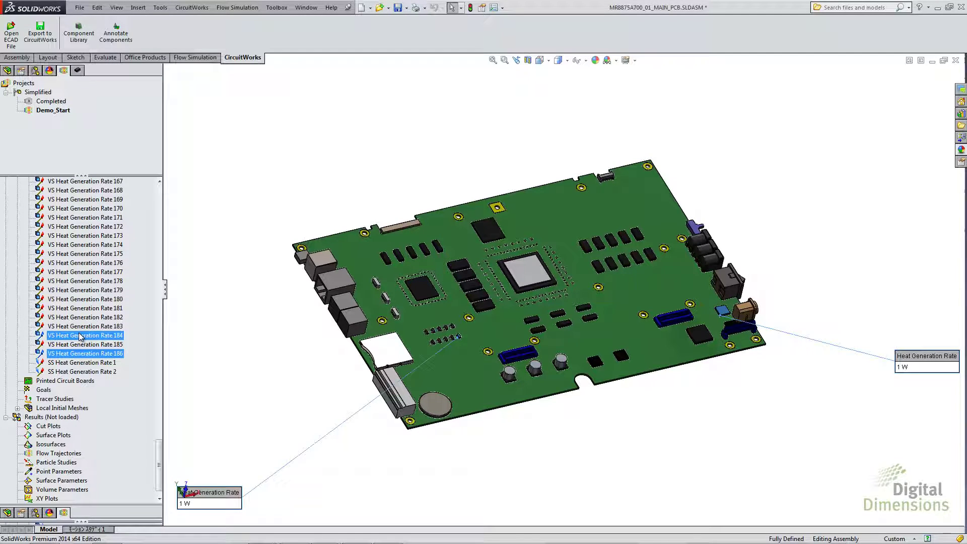
drag(81, 336, 83, 350)
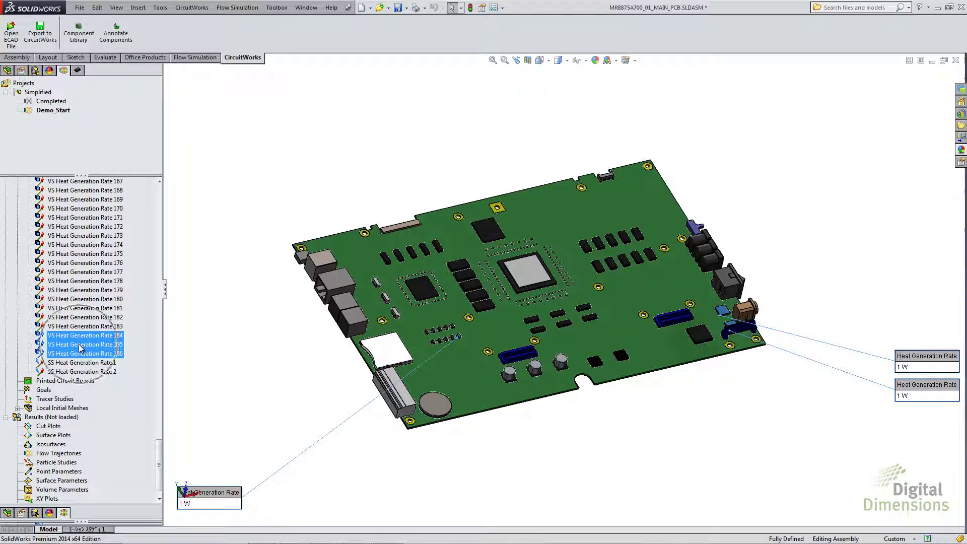
click(229, 351)
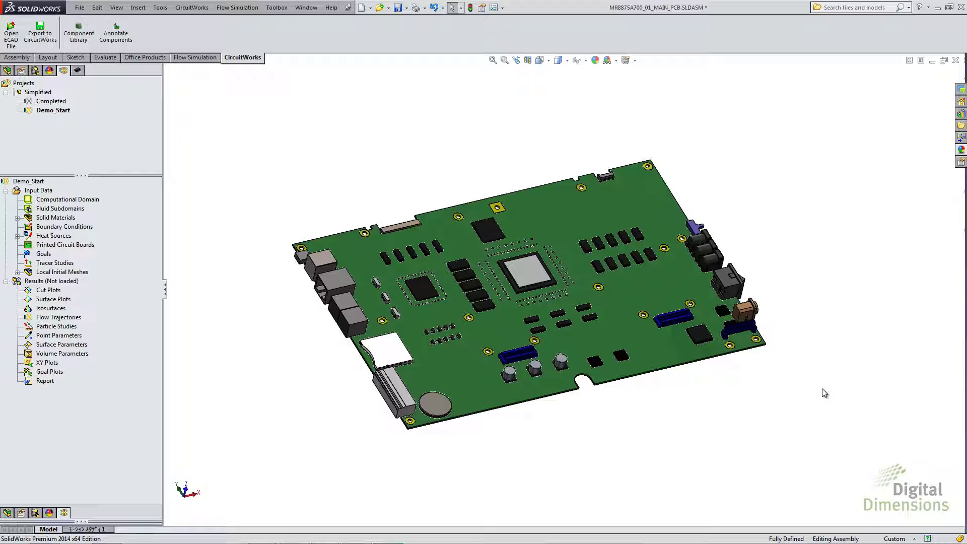
Look at the expression editor for a new equation goal in the Demo_Start project, and close it without creating a goal
right_click(43, 255)
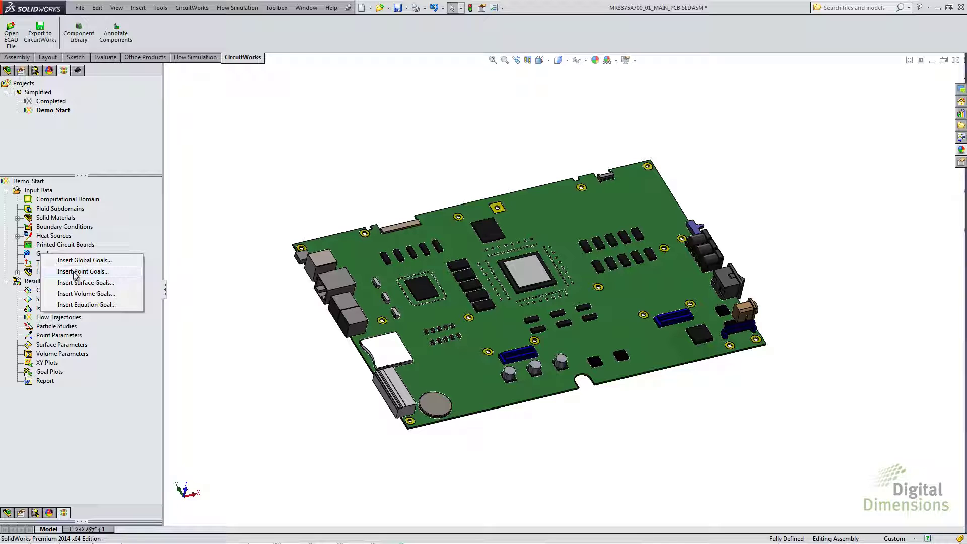
click(71, 305)
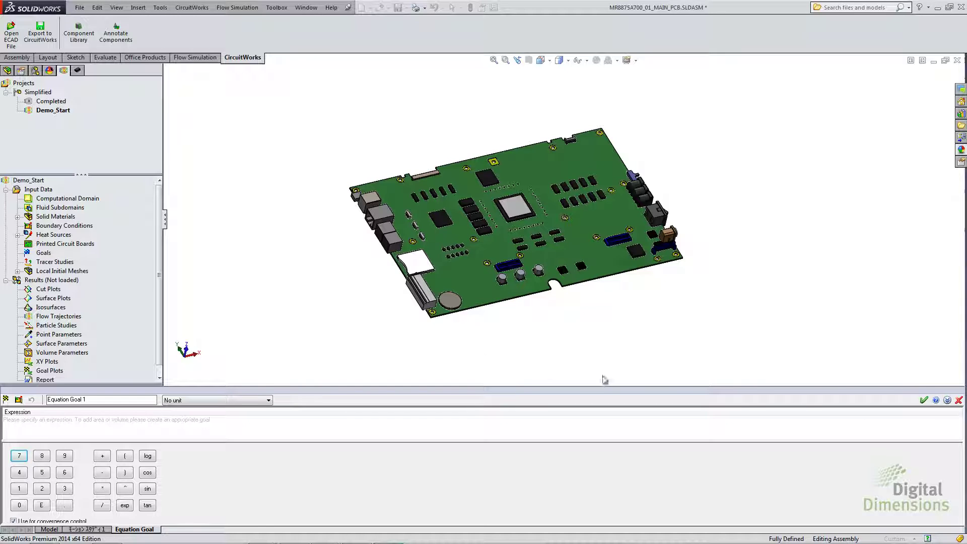
click(959, 401)
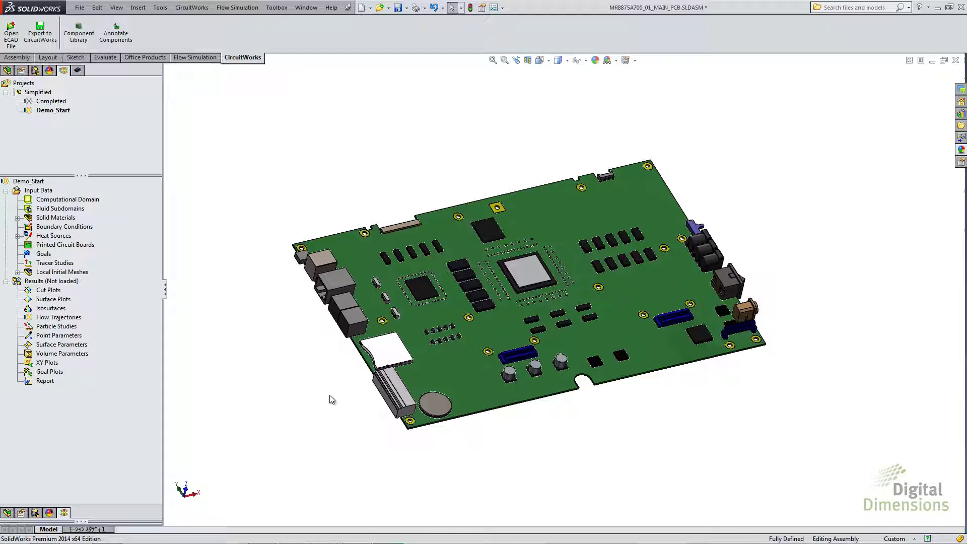
Open the initial and ambient conditions in the general settings of the Demo_Start project
right_click(35, 183)
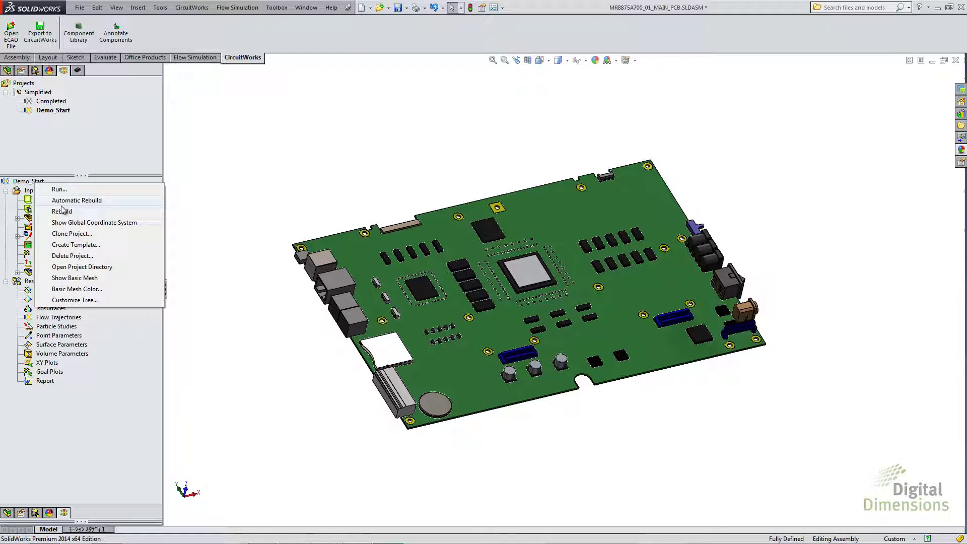
click(209, 196)
click(36, 192)
right_click(36, 192)
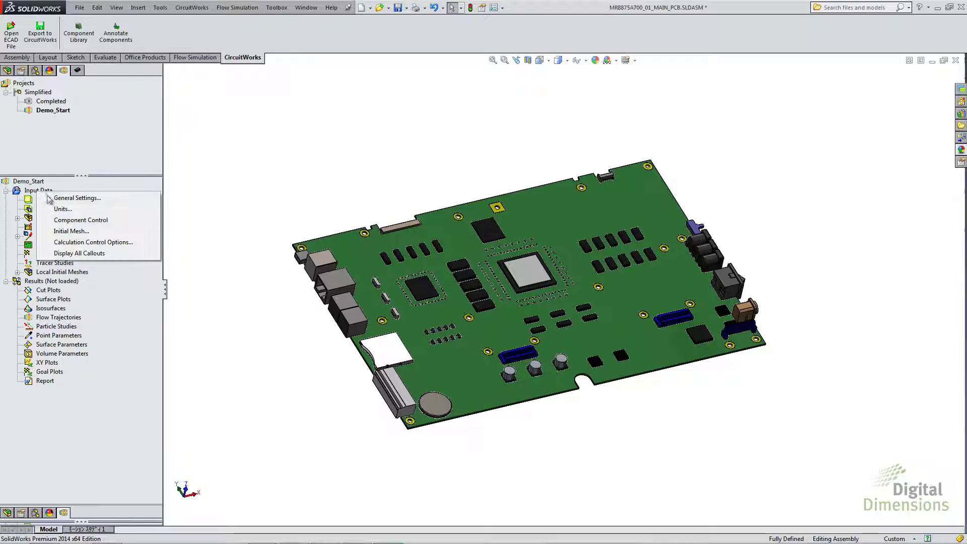
click(50, 199)
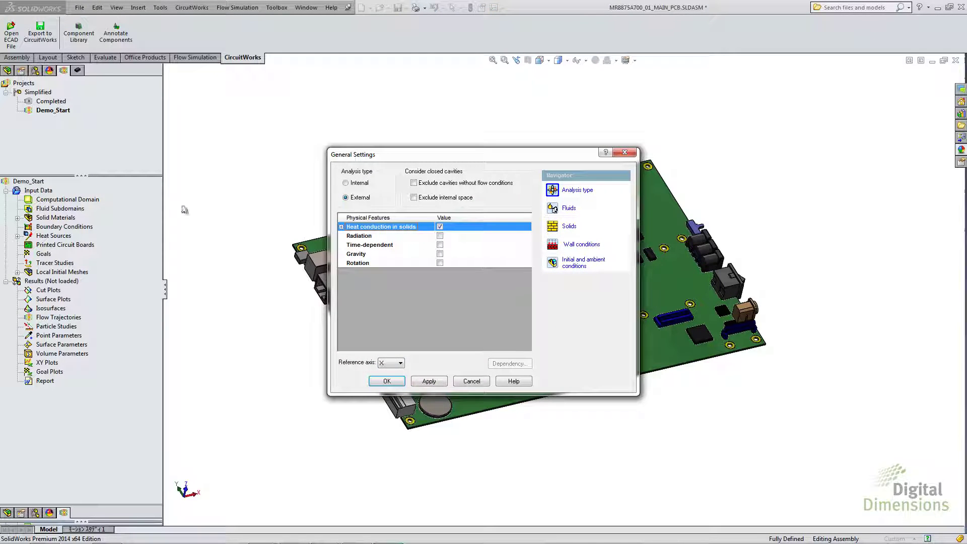
click(571, 266)
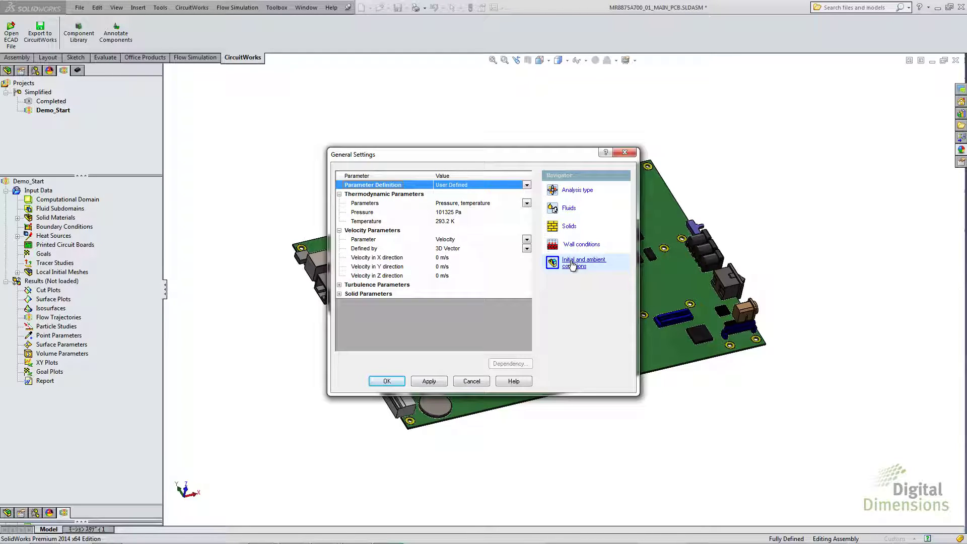
Try defining the ambient velocity by aerodynamic angles, and cancel the general settings
click(527, 248)
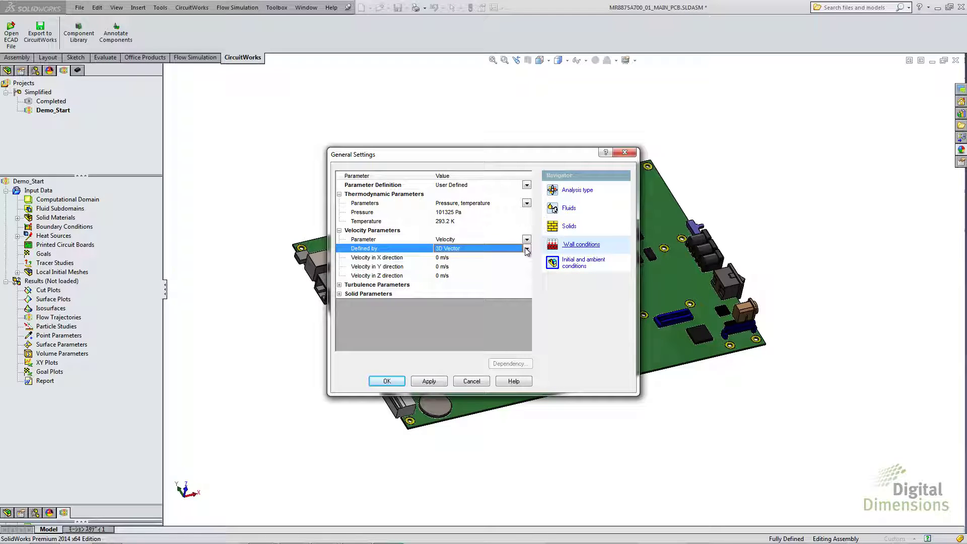
click(526, 249)
click(482, 265)
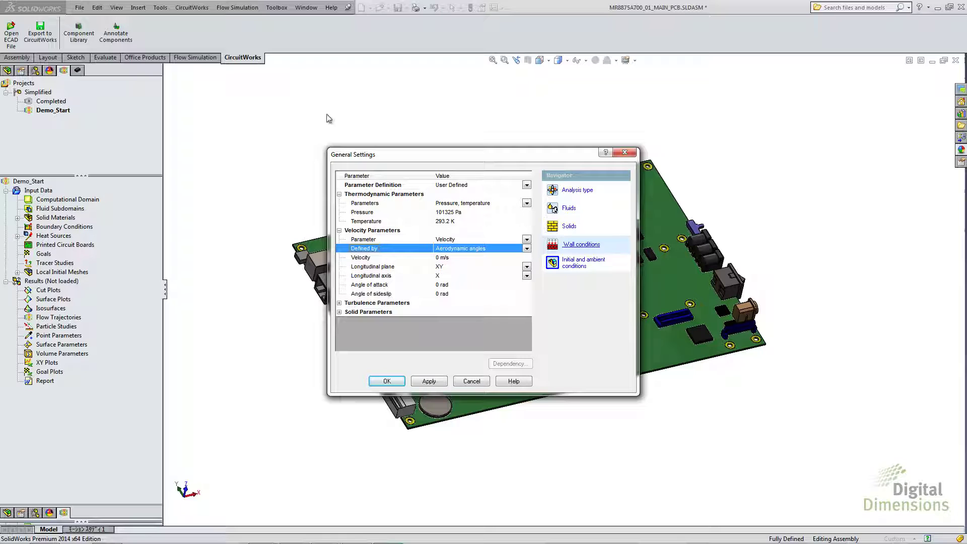
click(462, 382)
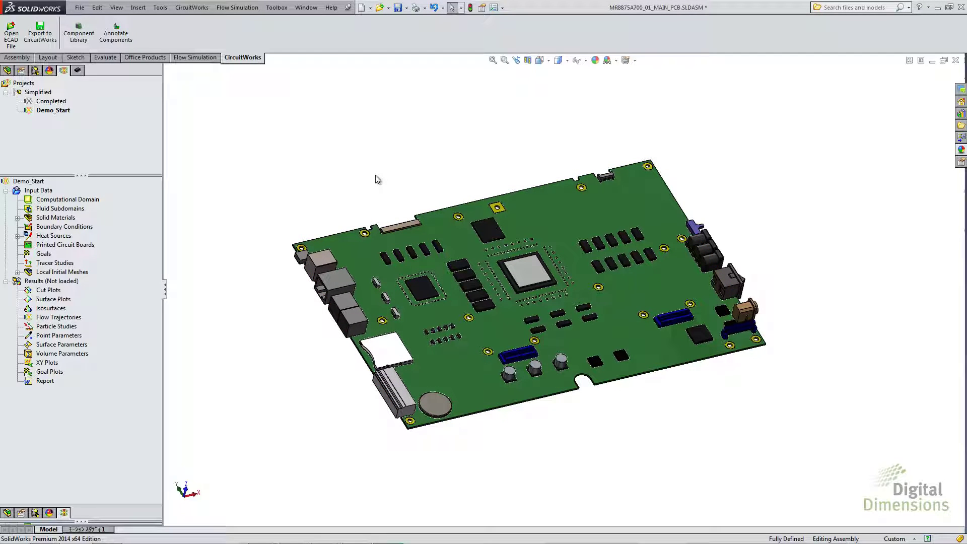